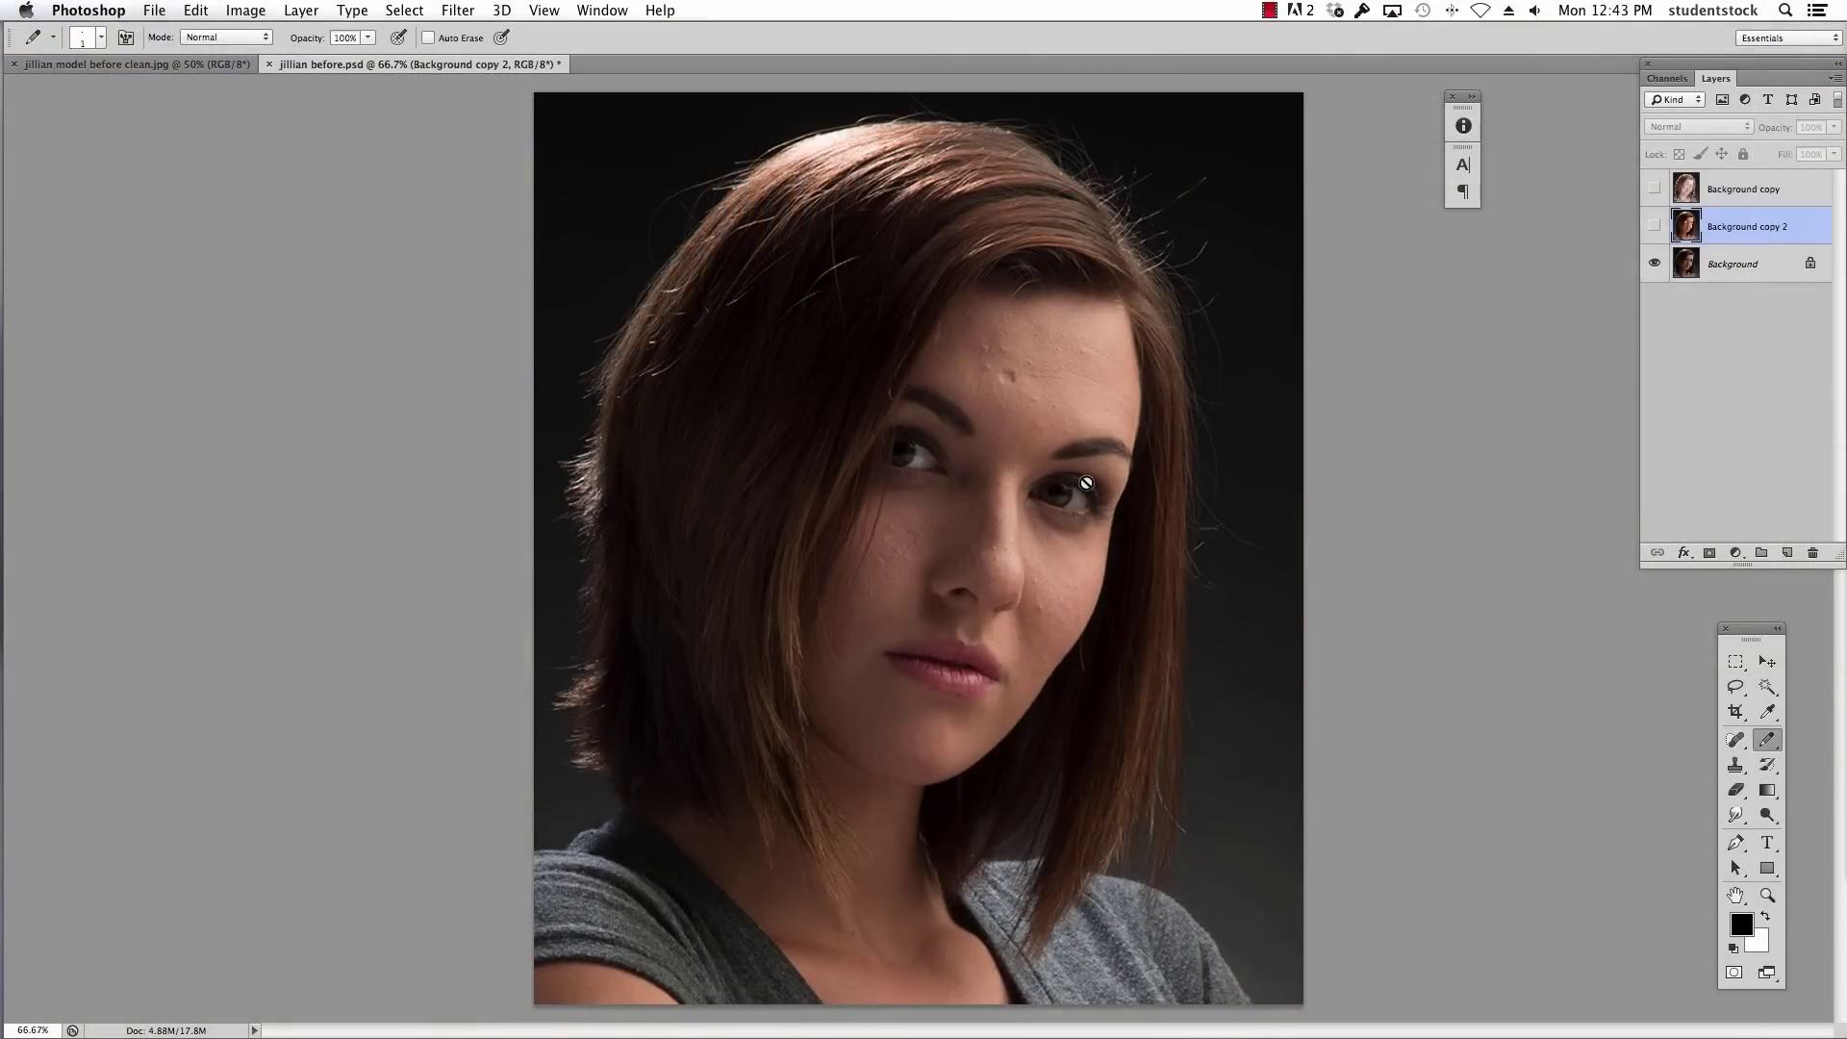
- Zoom to 200% and pan to frame the forehead and eyes
key("super+space")
left_click(962, 474, "super")
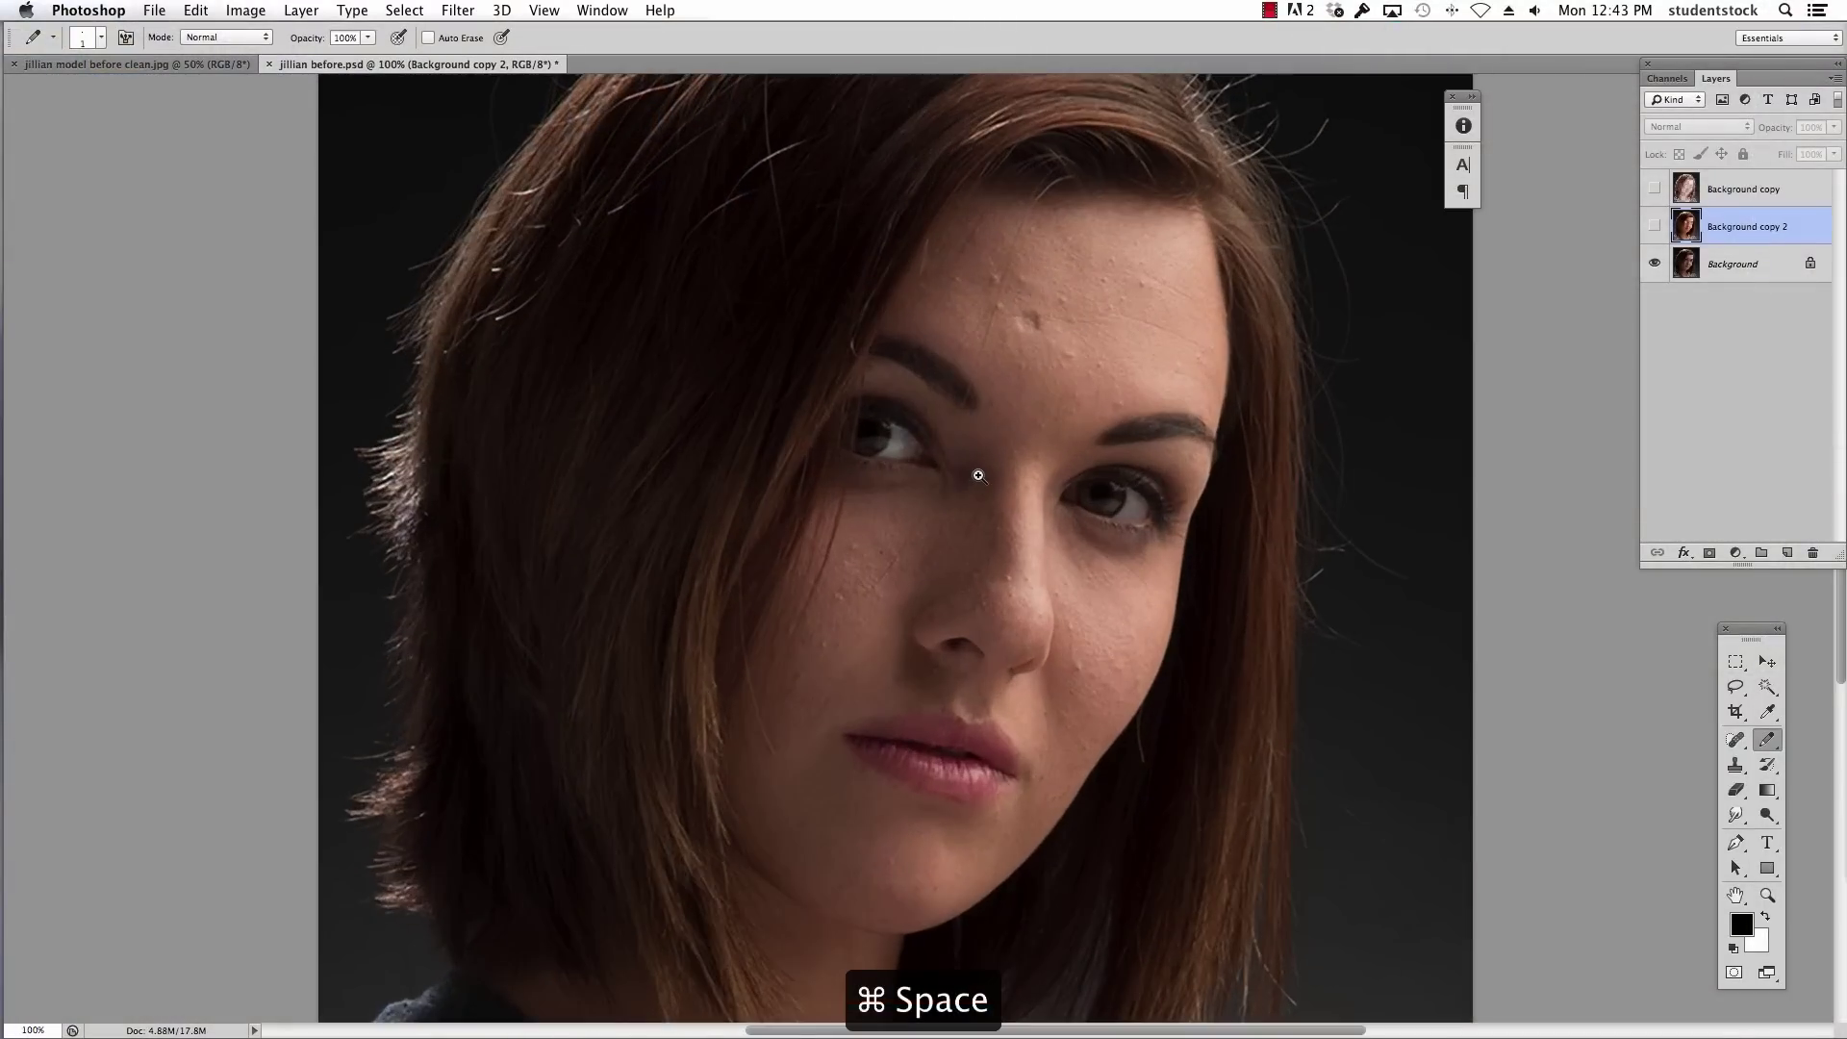
left_click(977, 474, "super")
left_click_drag(1065, 355, 1052, 592)
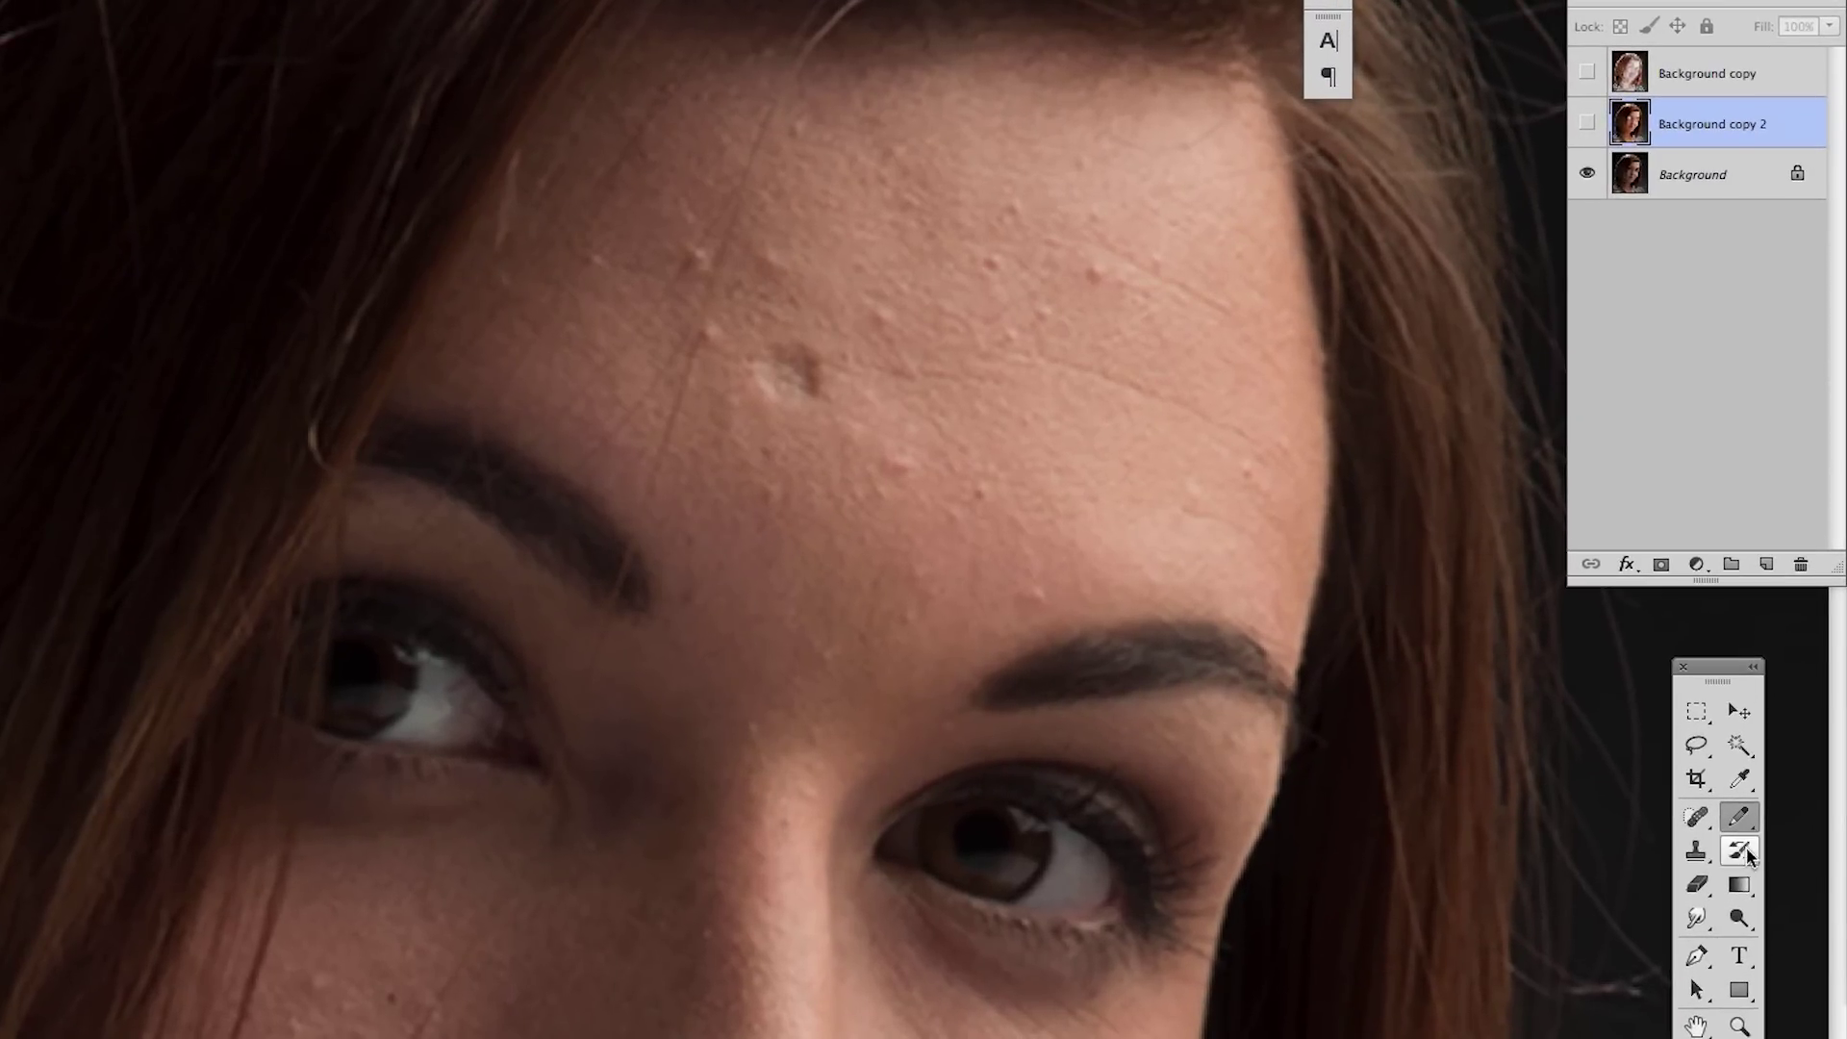
- Heal the raised forehead blemish on the Background layer with a resized Spot Healing Brush
left_click(1695, 822)
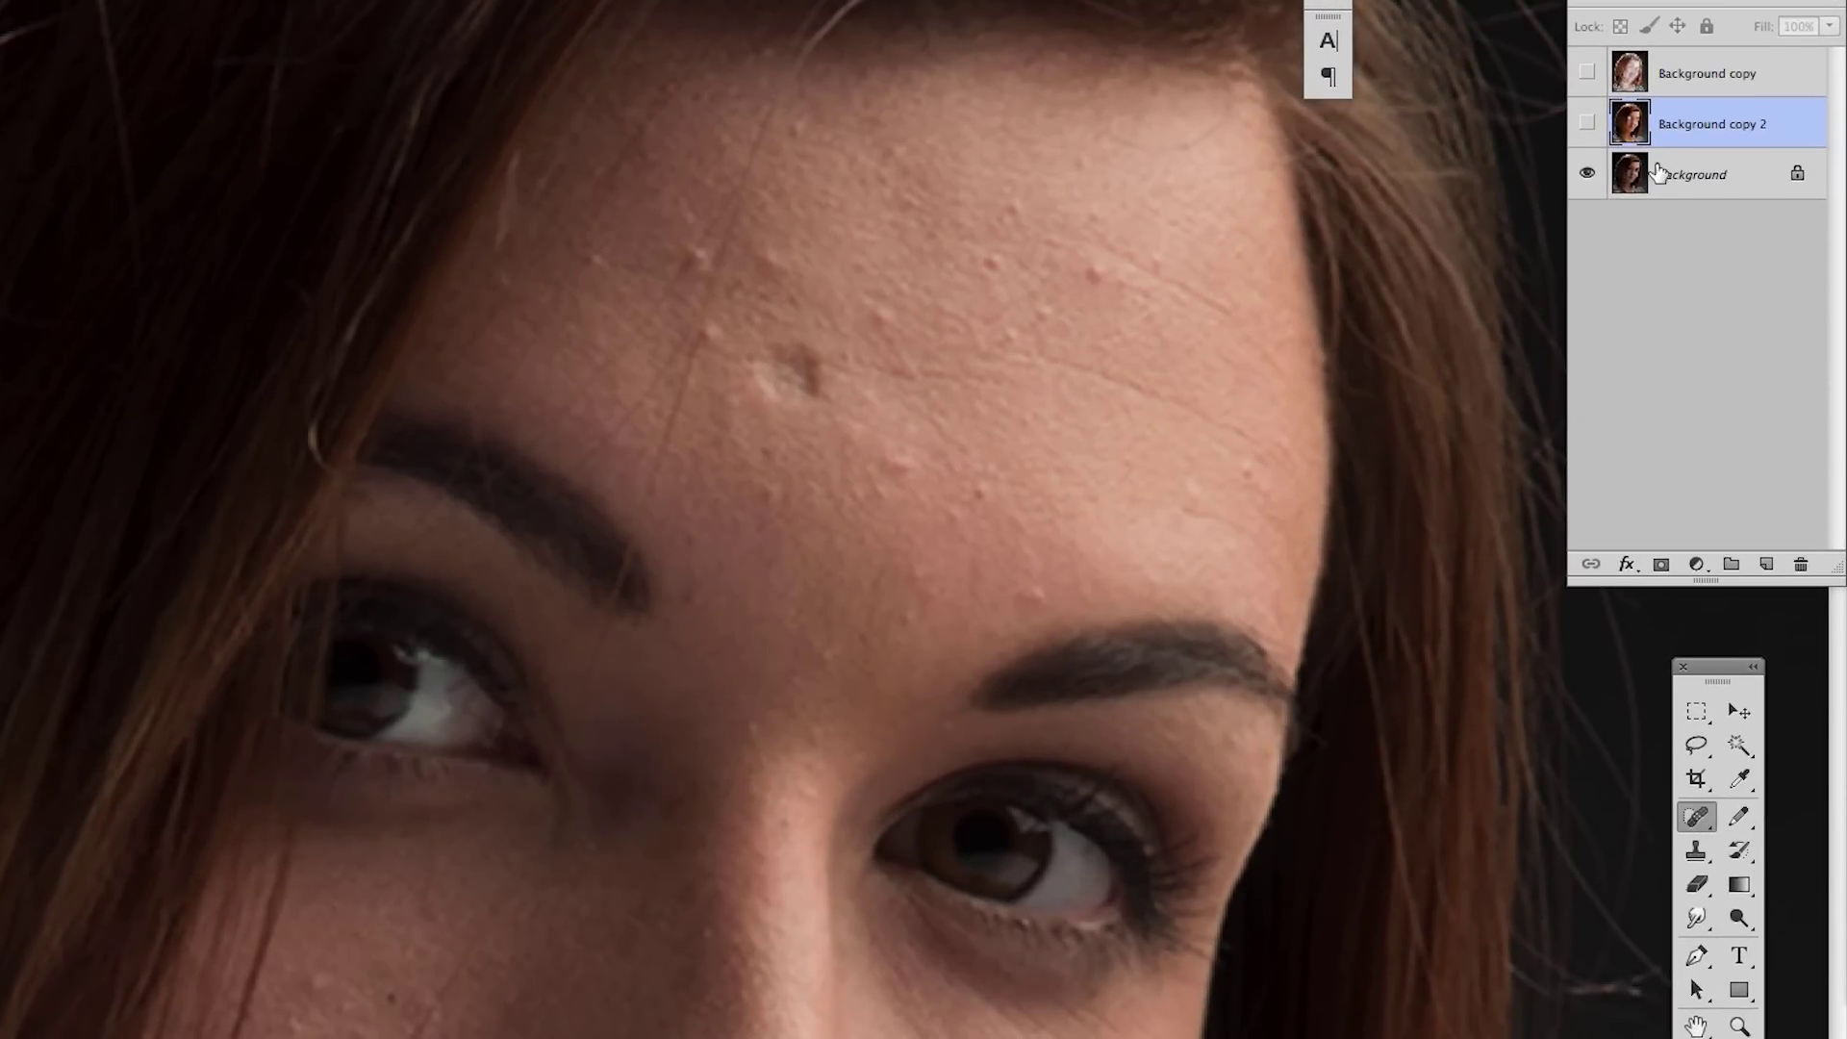
left_click(1633, 182)
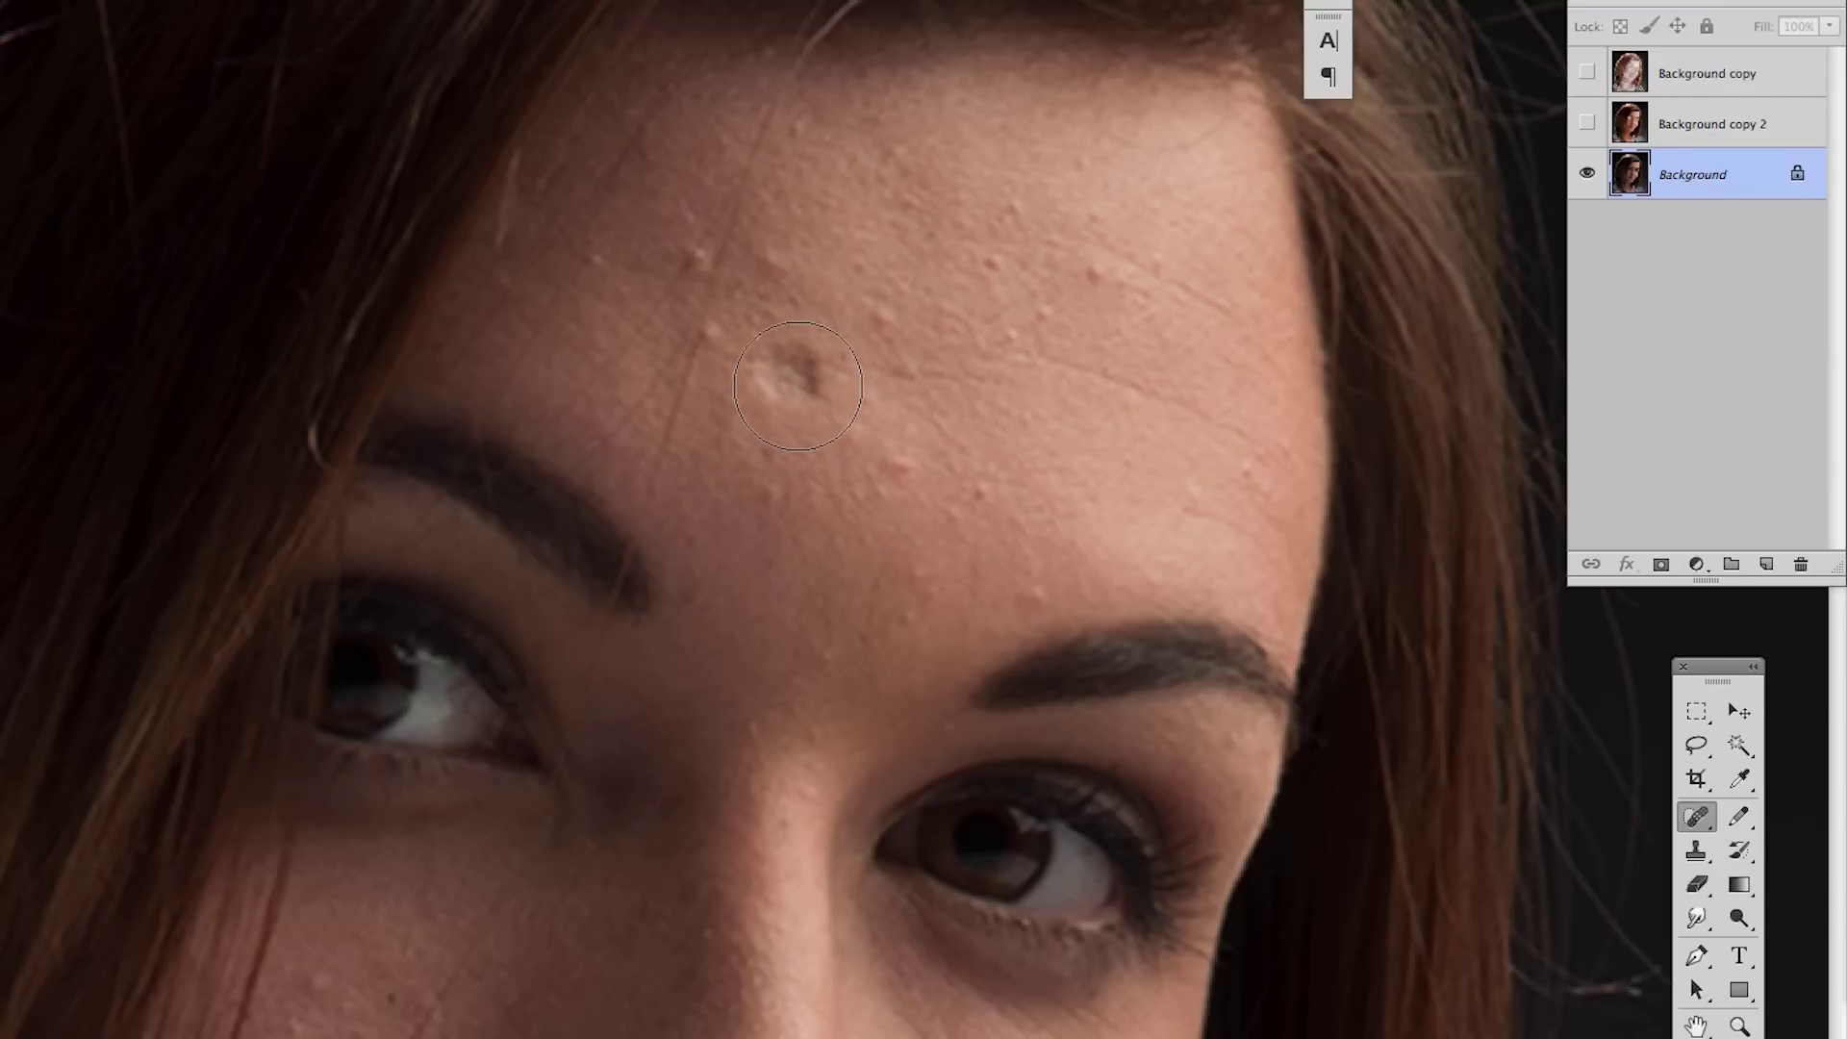
key("bracketleft")
key("bracketleft")
key("bracketright")
key("bracketright")
left_click(791, 378)
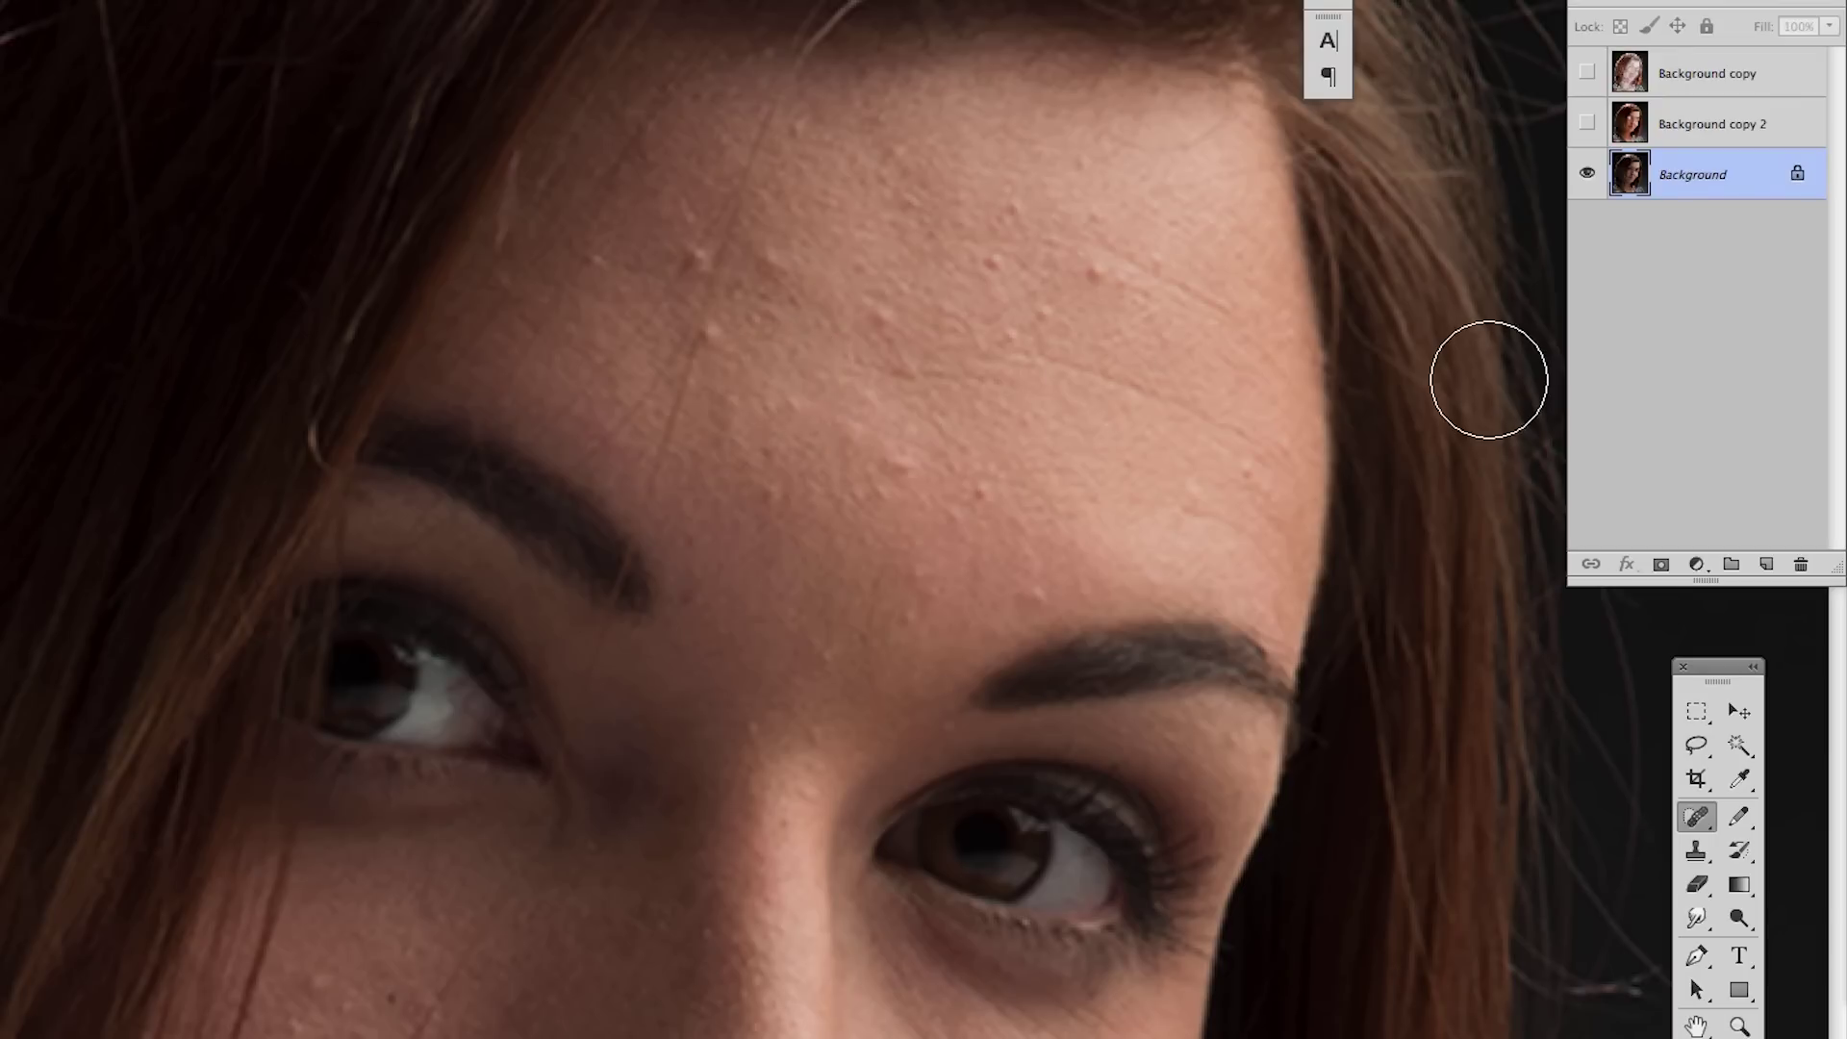
key("ctrl+z")
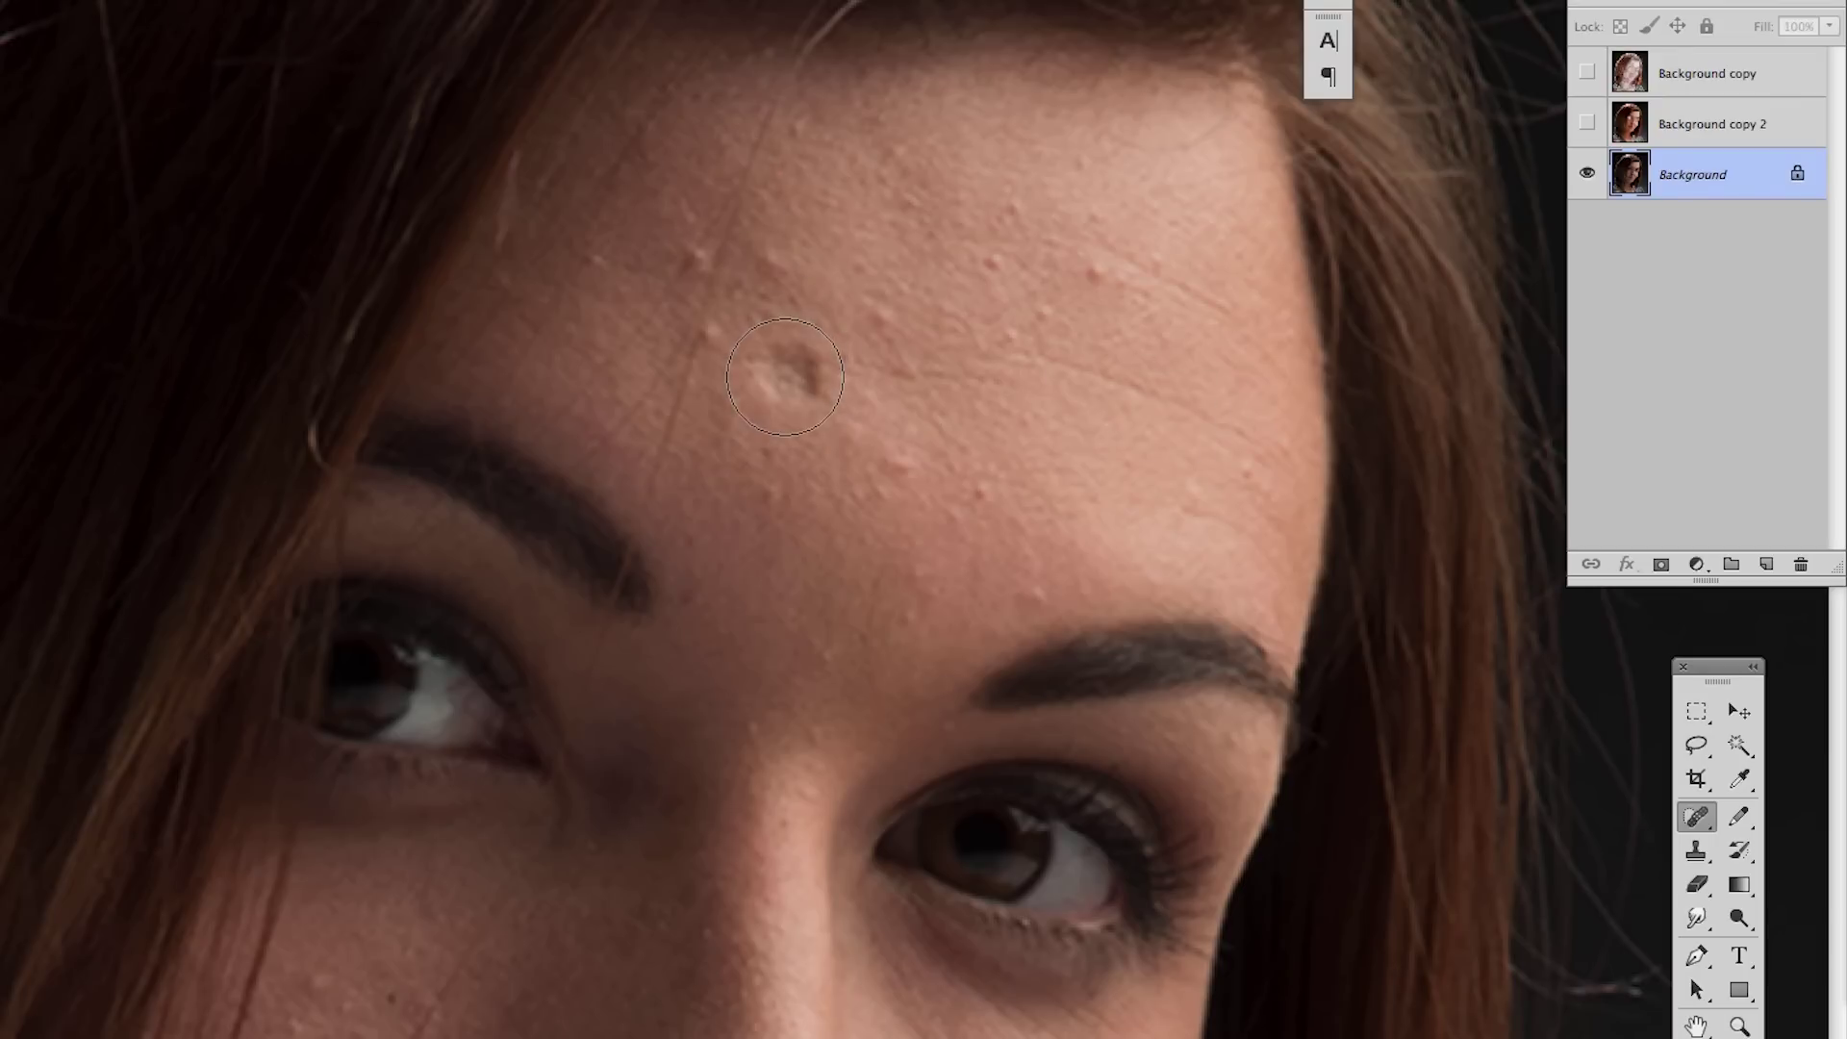
left_click(785, 376)
- Heal the small bumps on the nose and cheek, then zoom out to the whole portrait
left_click_drag(1088, 478, 1106, 3)
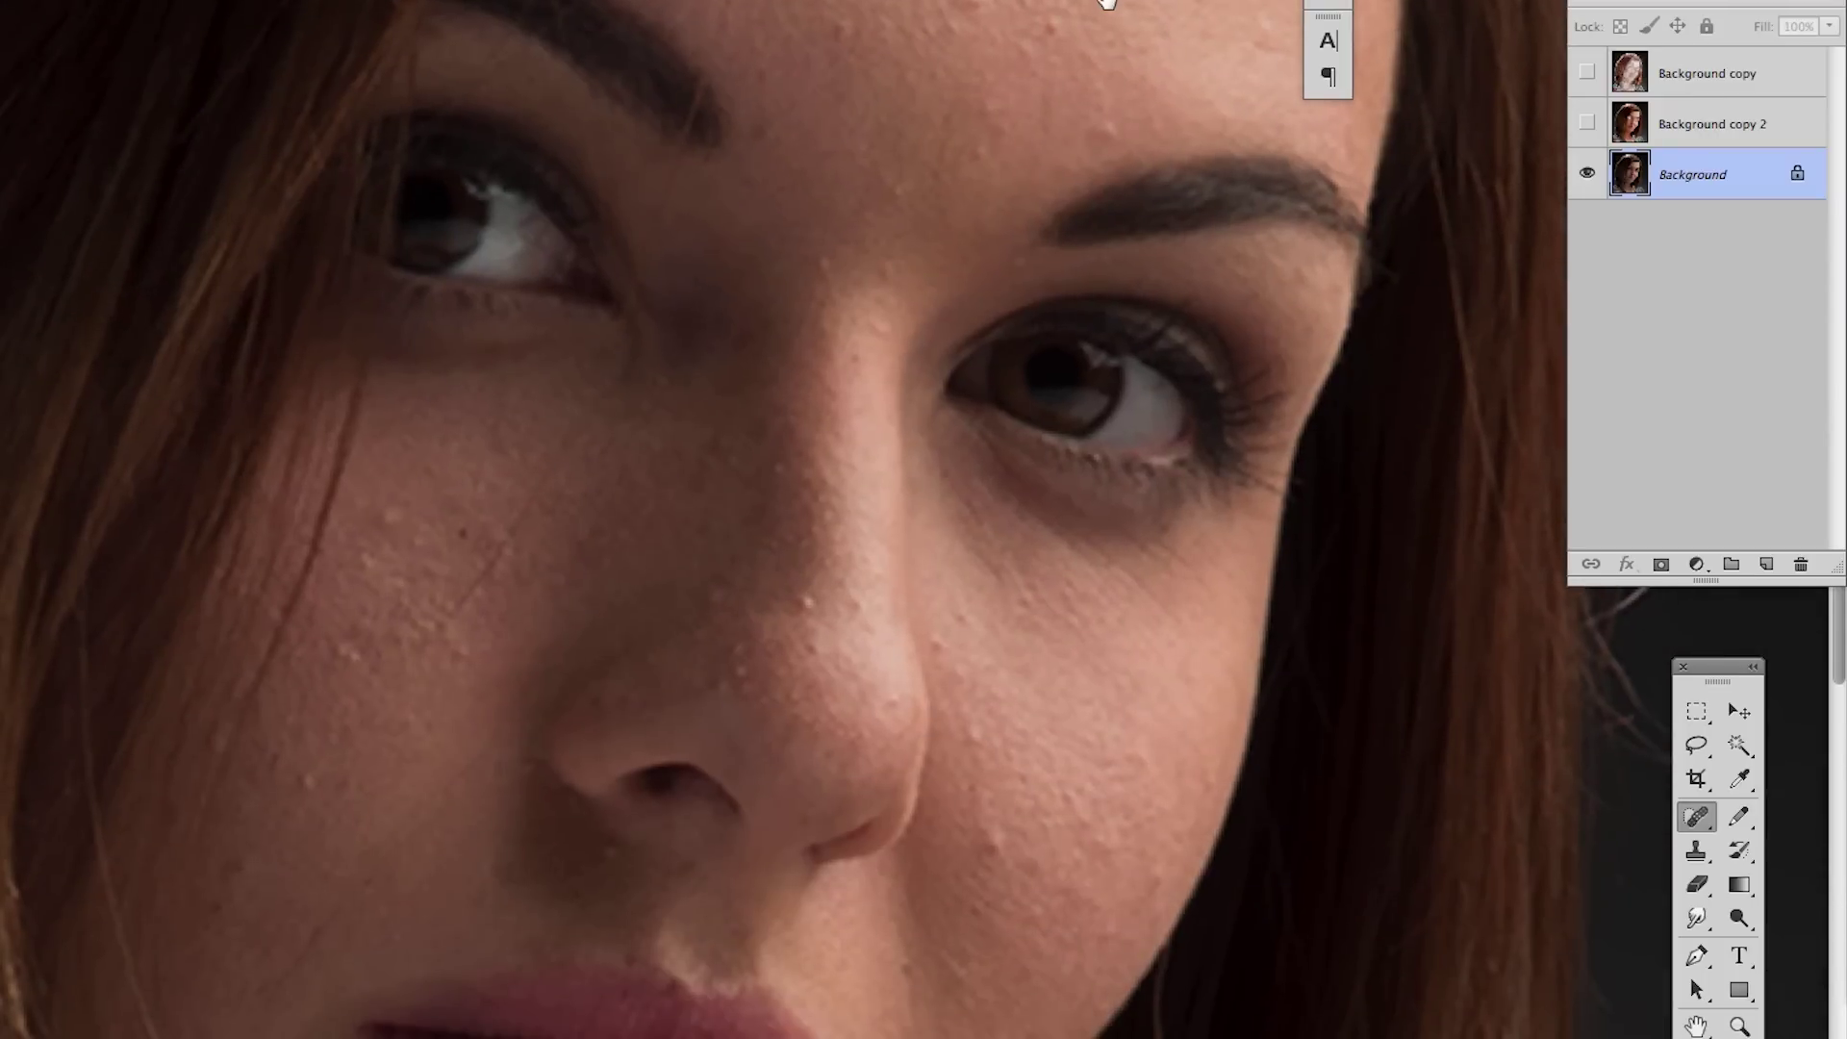
left_click(806, 601)
left_click(395, 516)
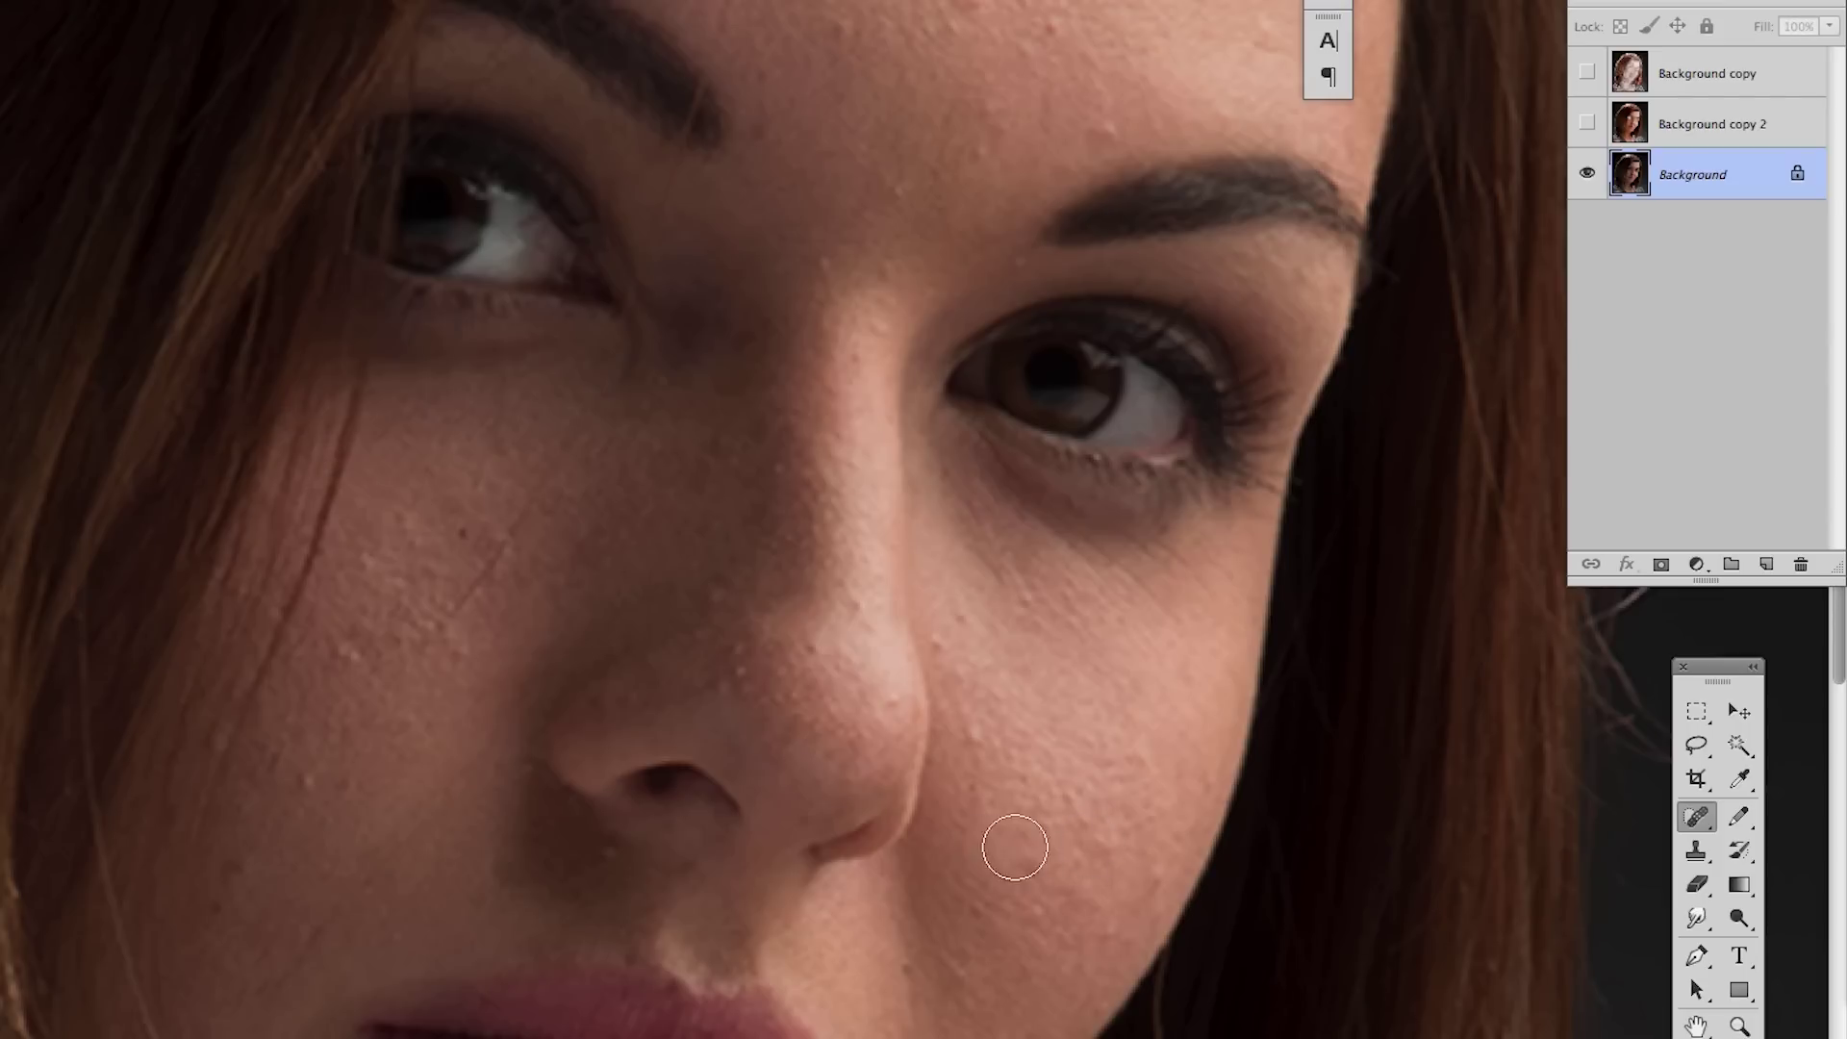
left_click(395, 707, "ctrl")
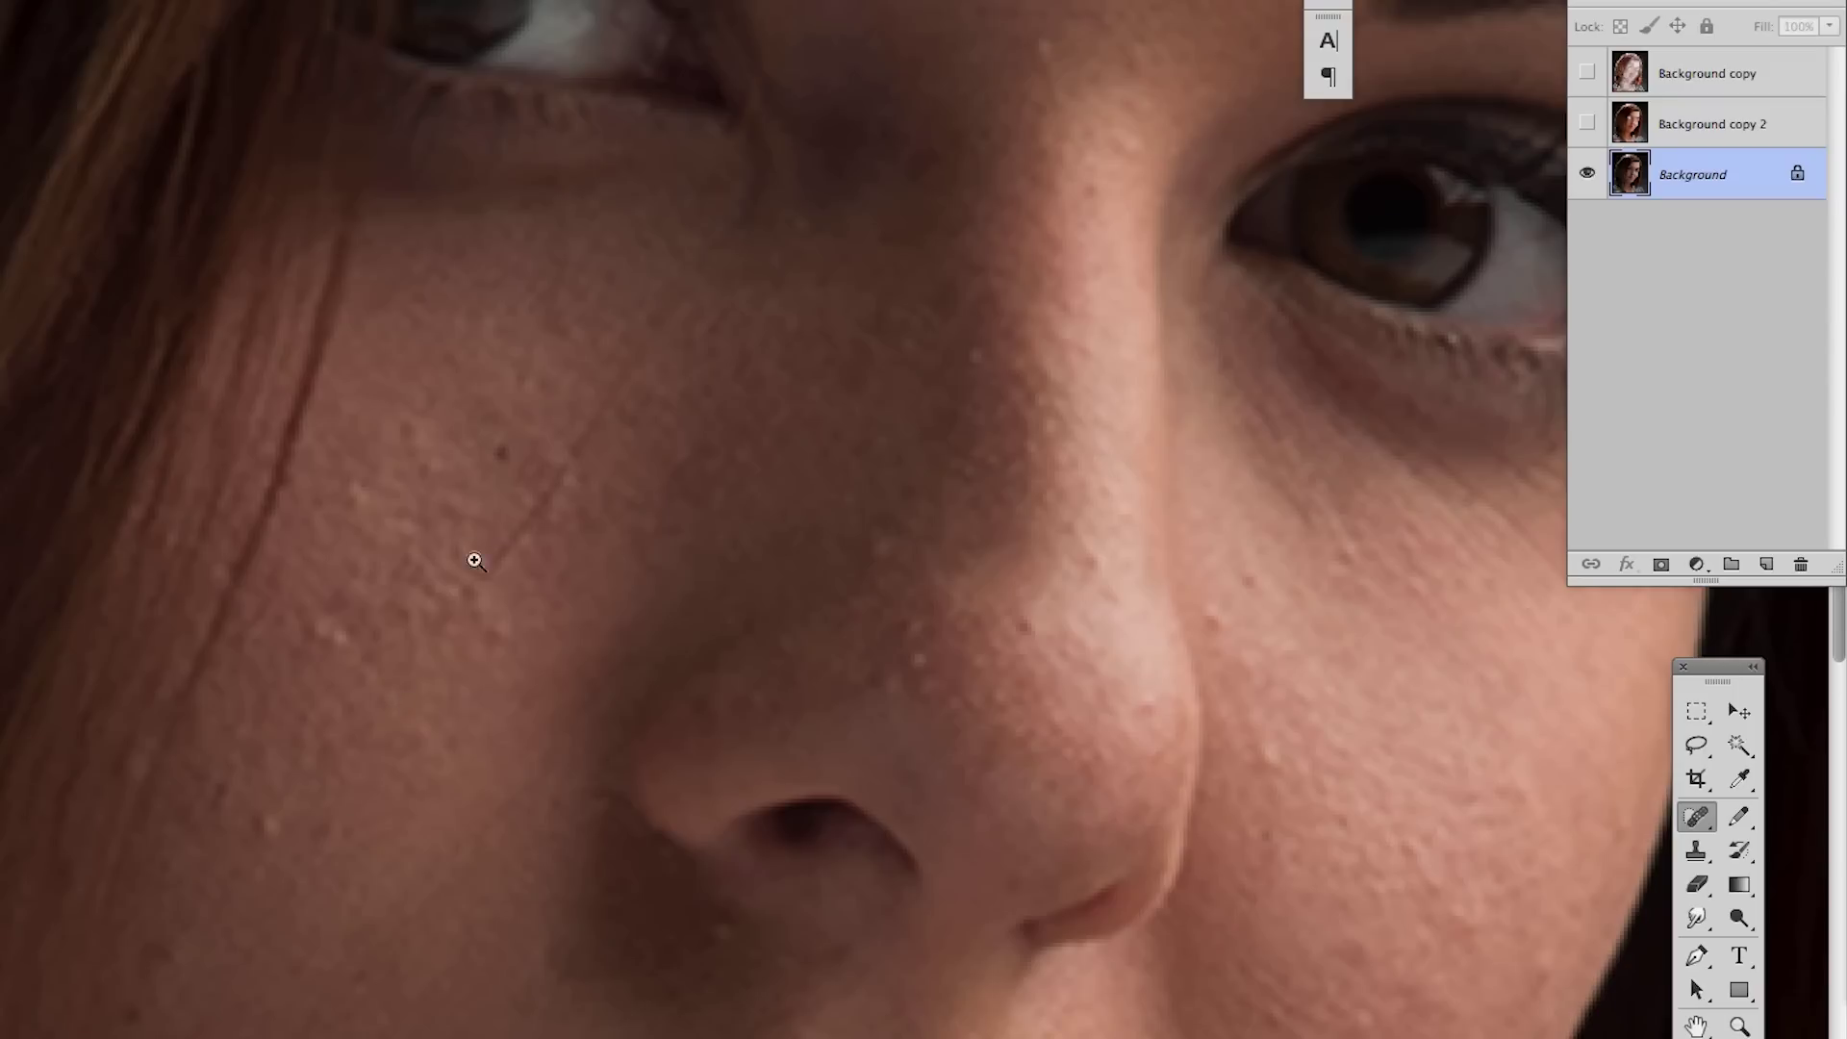
left_click(674, 664, "ctrl+alt")
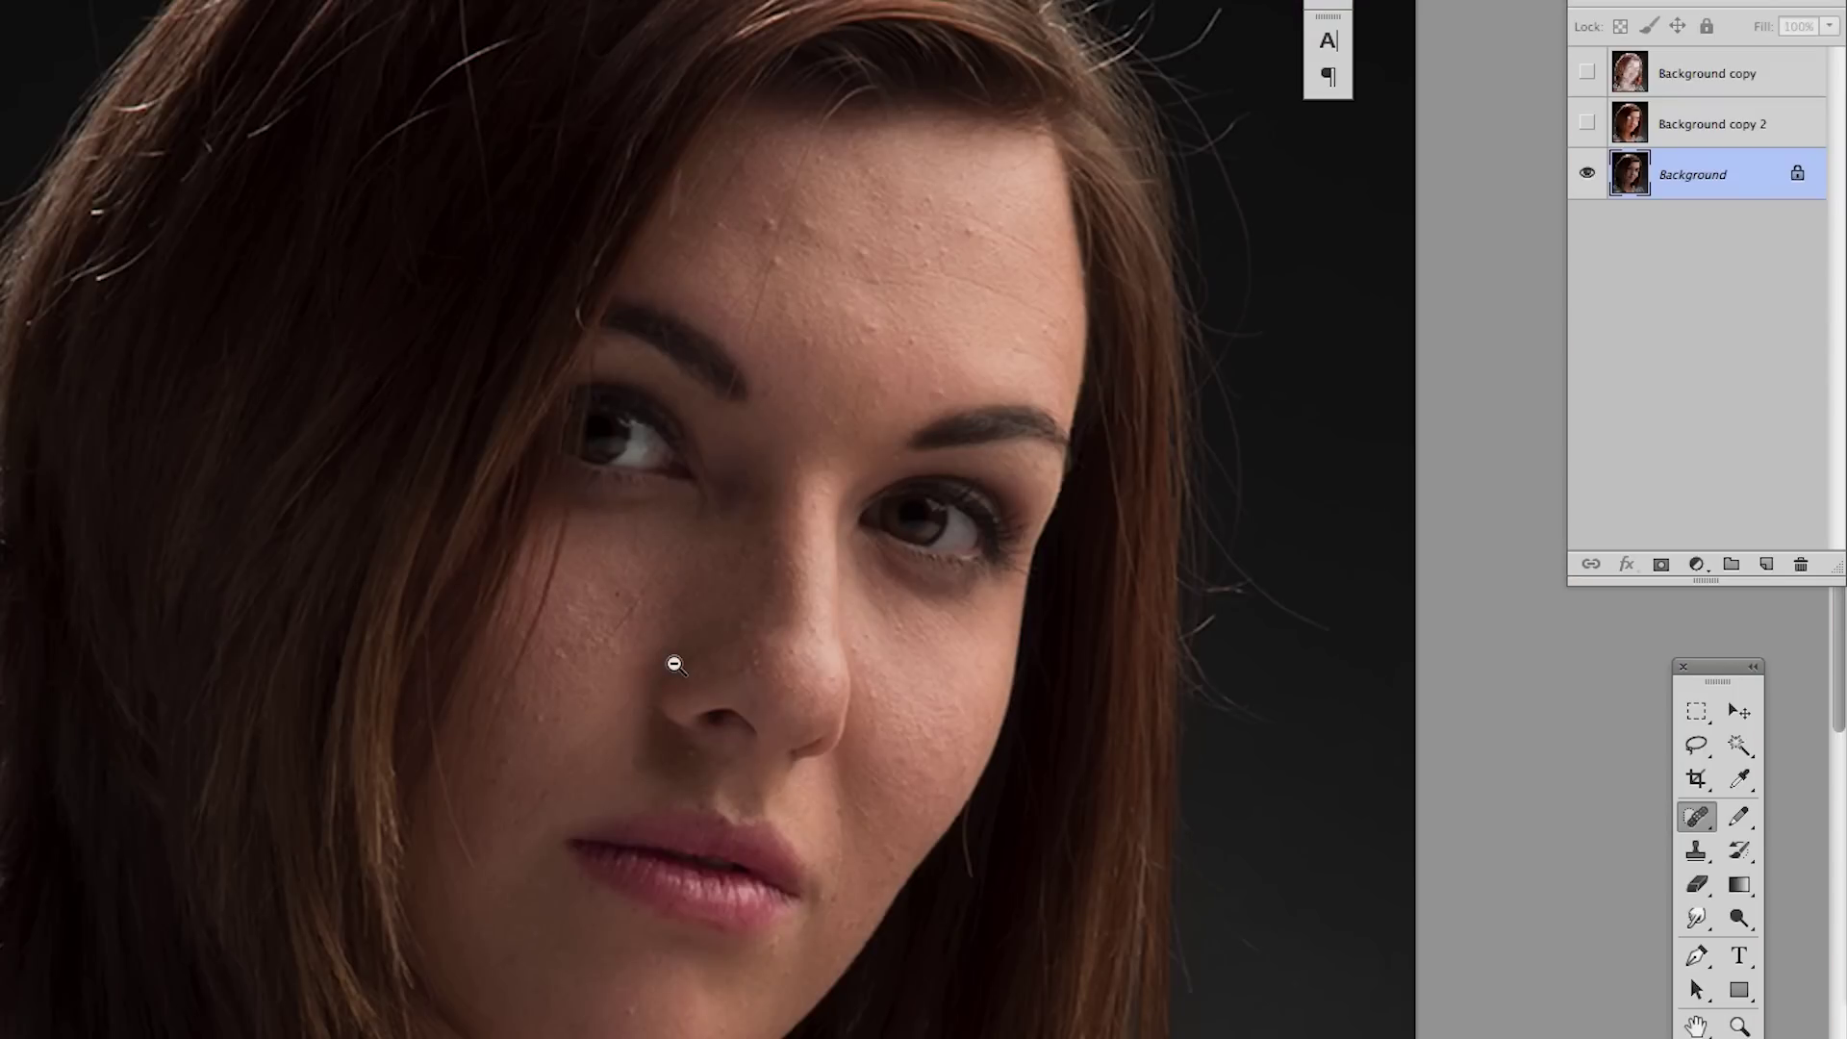
left_click(675, 664, "ctrl+alt")
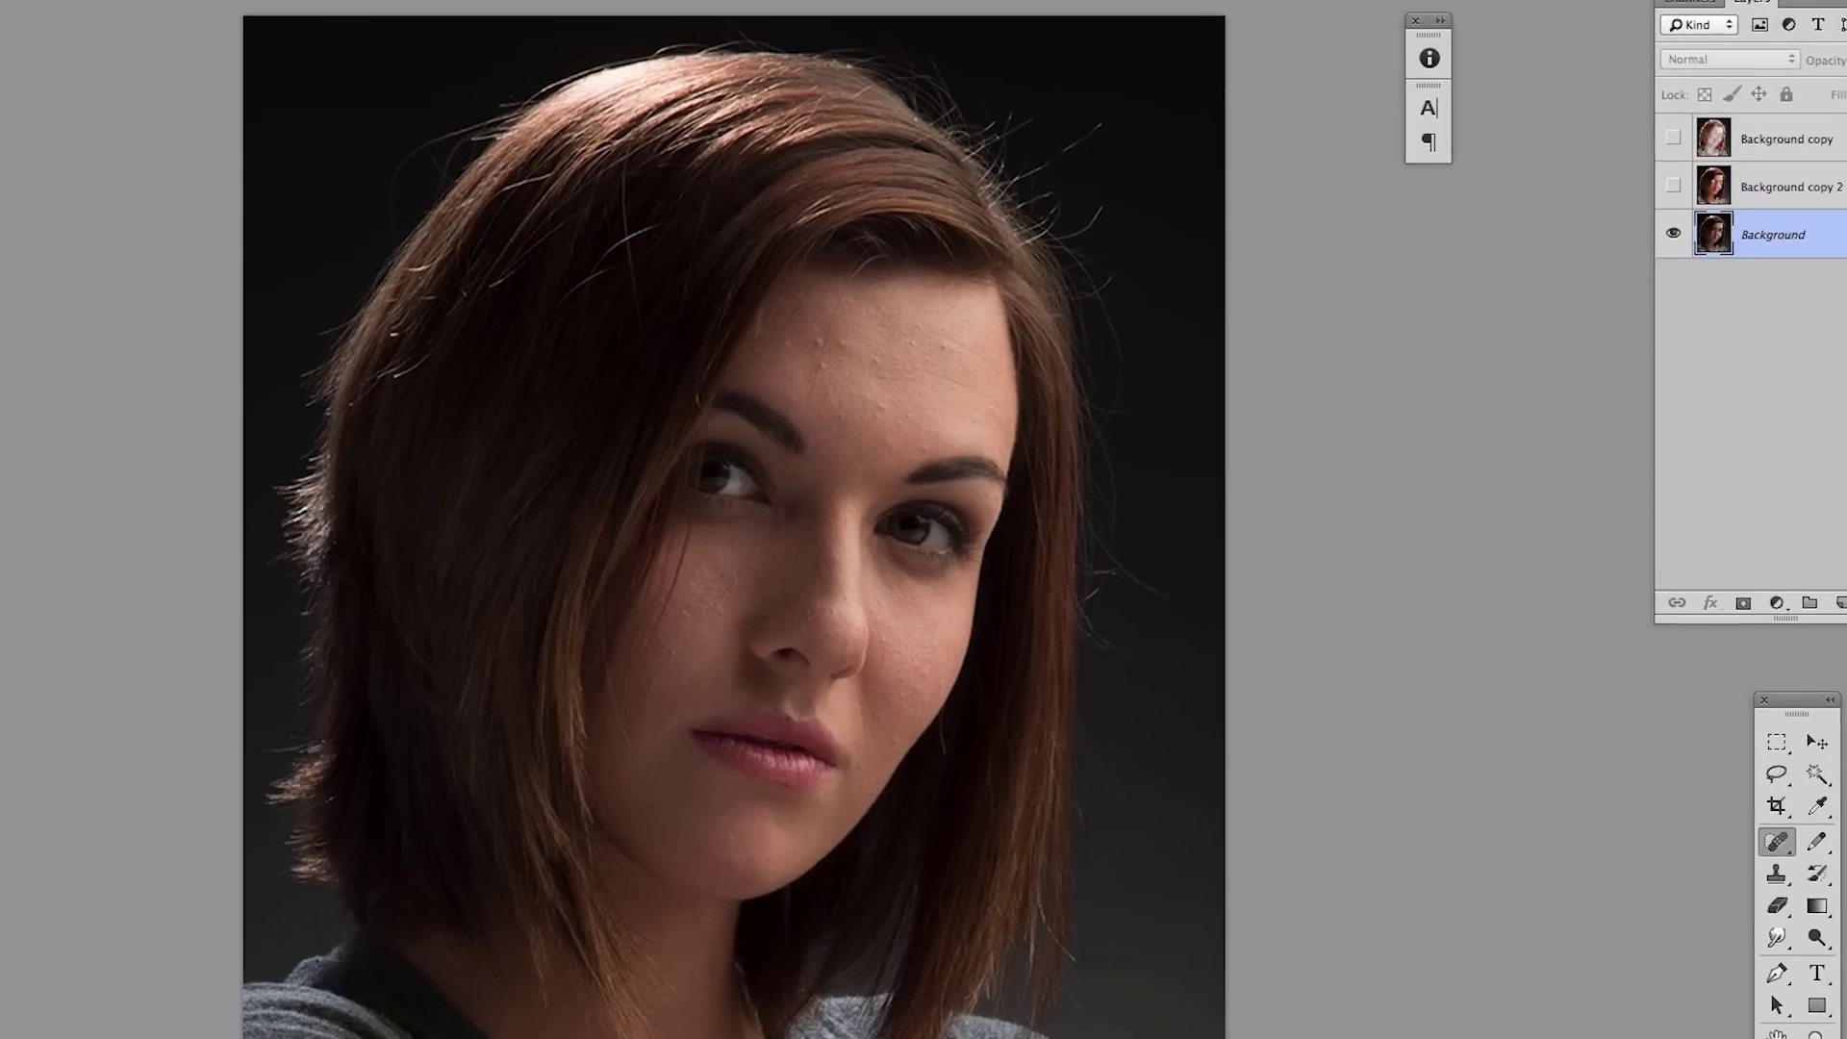
- Show the Topaz Labs plug-in submenu under the Filter menu
left_click(374, 14)
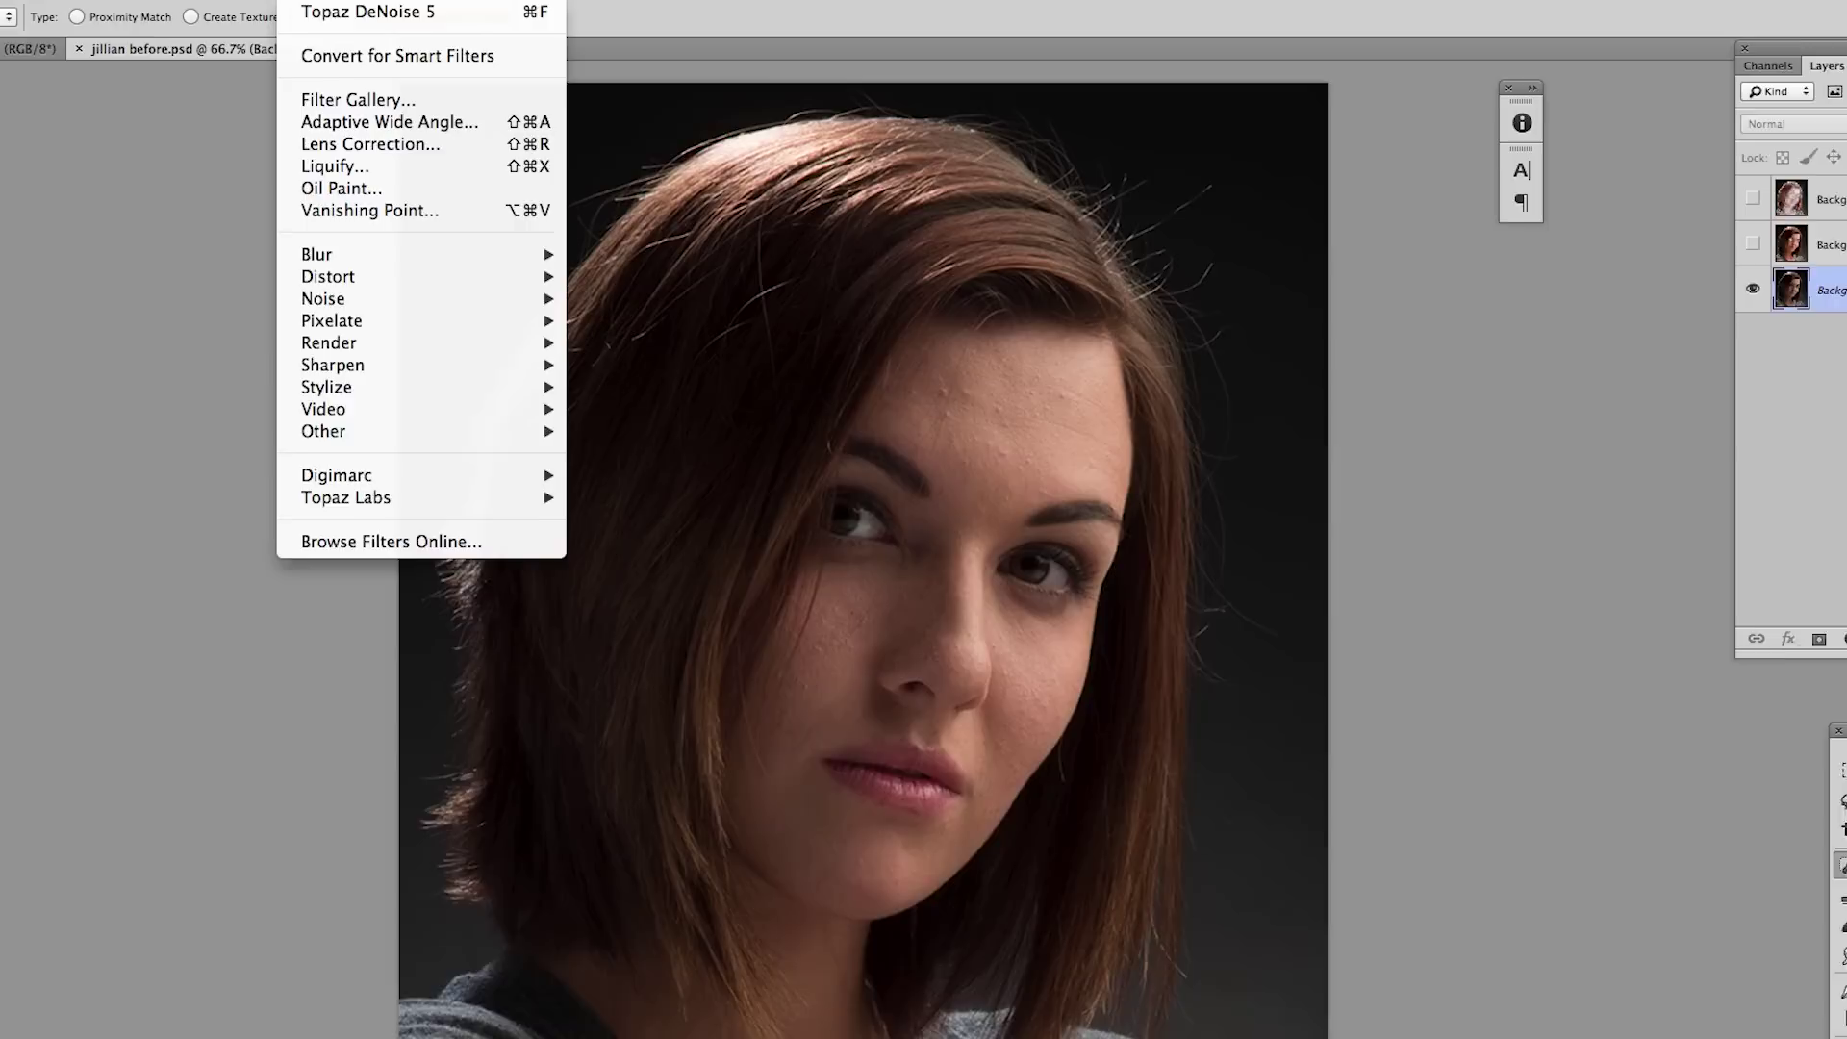
mouse_move(411, 516)
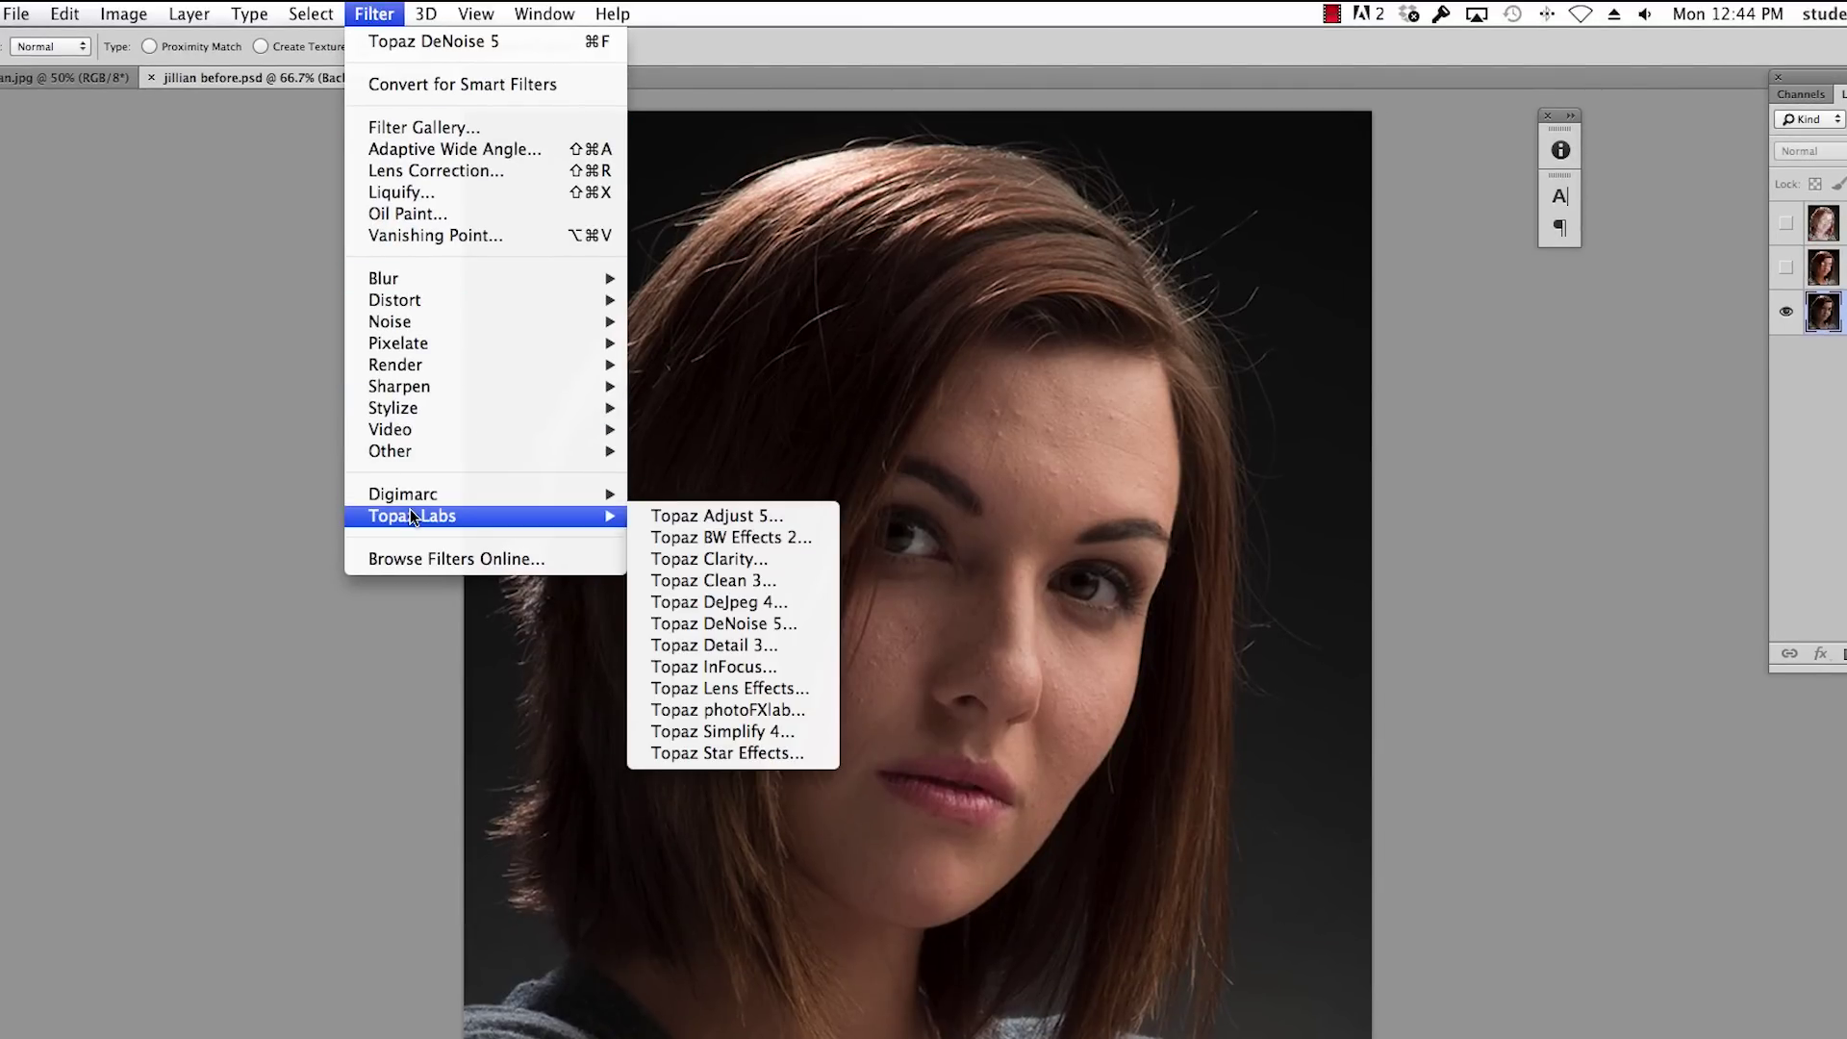
- Compare JPEG presets in Topaz DeNoise 5, ending on strongest with debanding at 0.38 strength
left_click(719, 627)
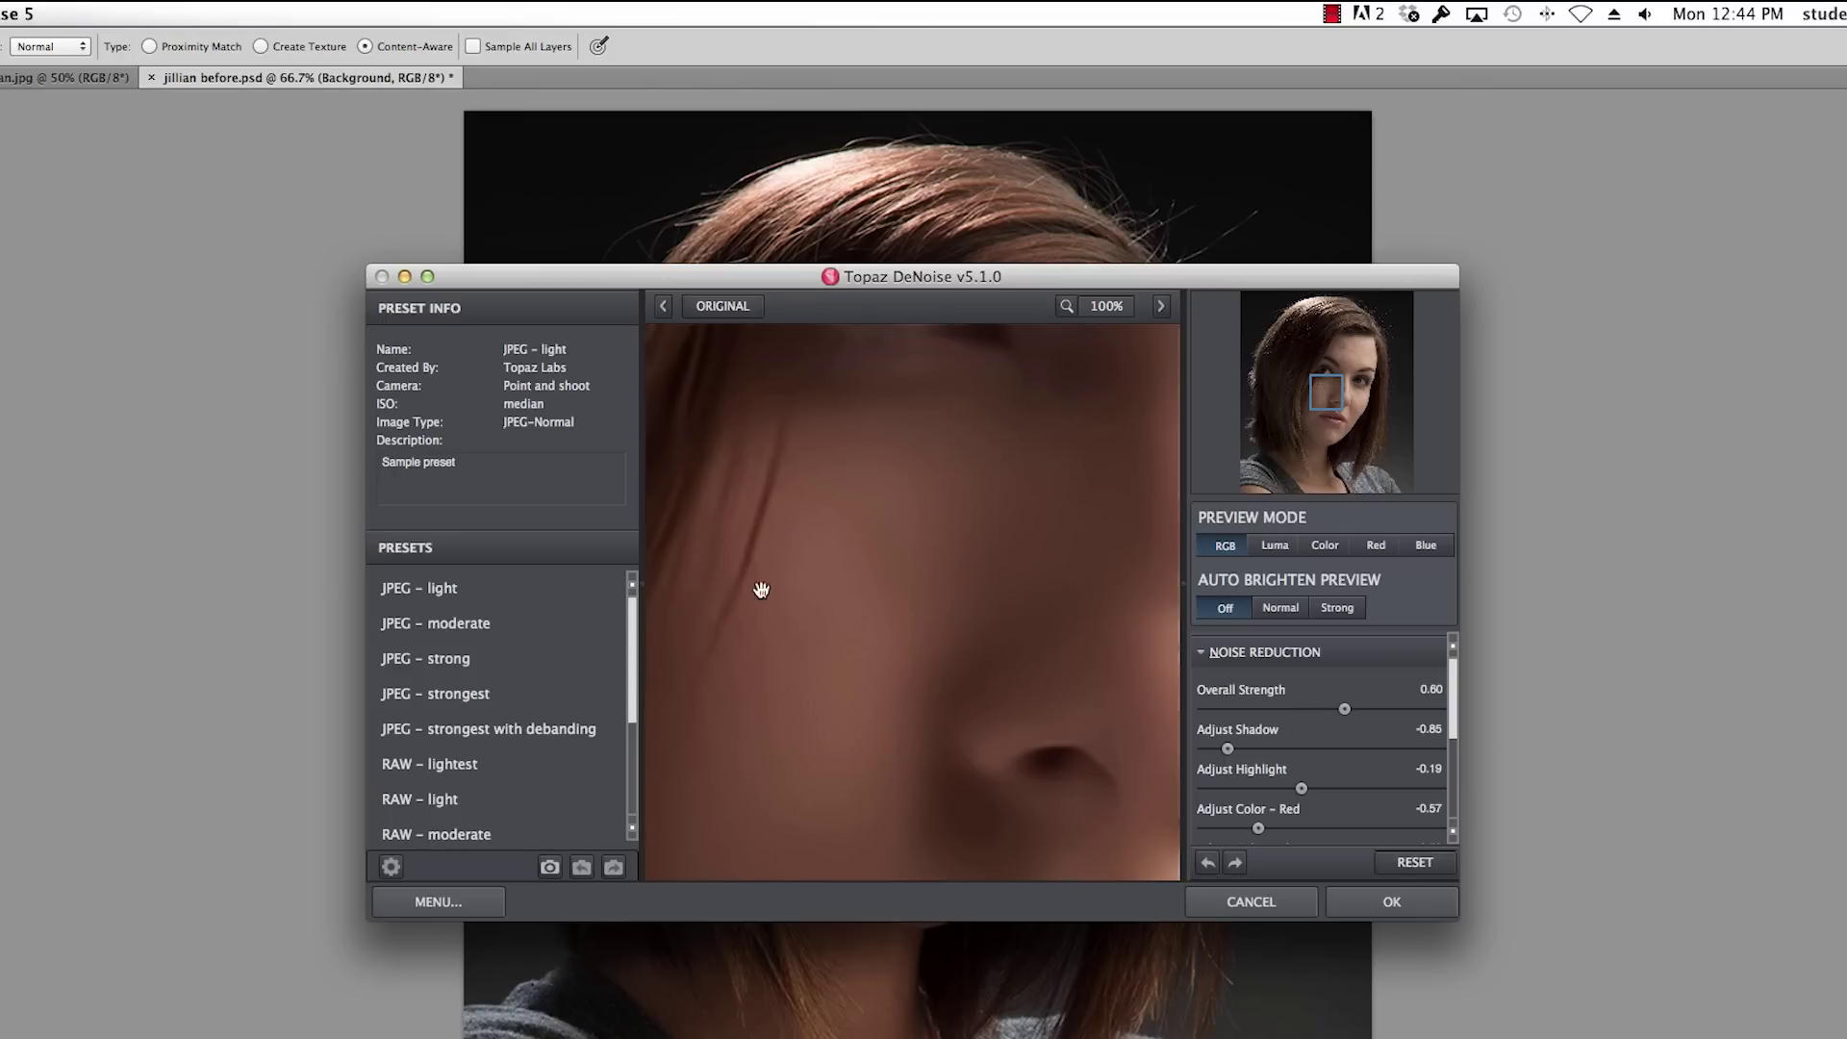
key("Up")
key("Up")
key("Up")
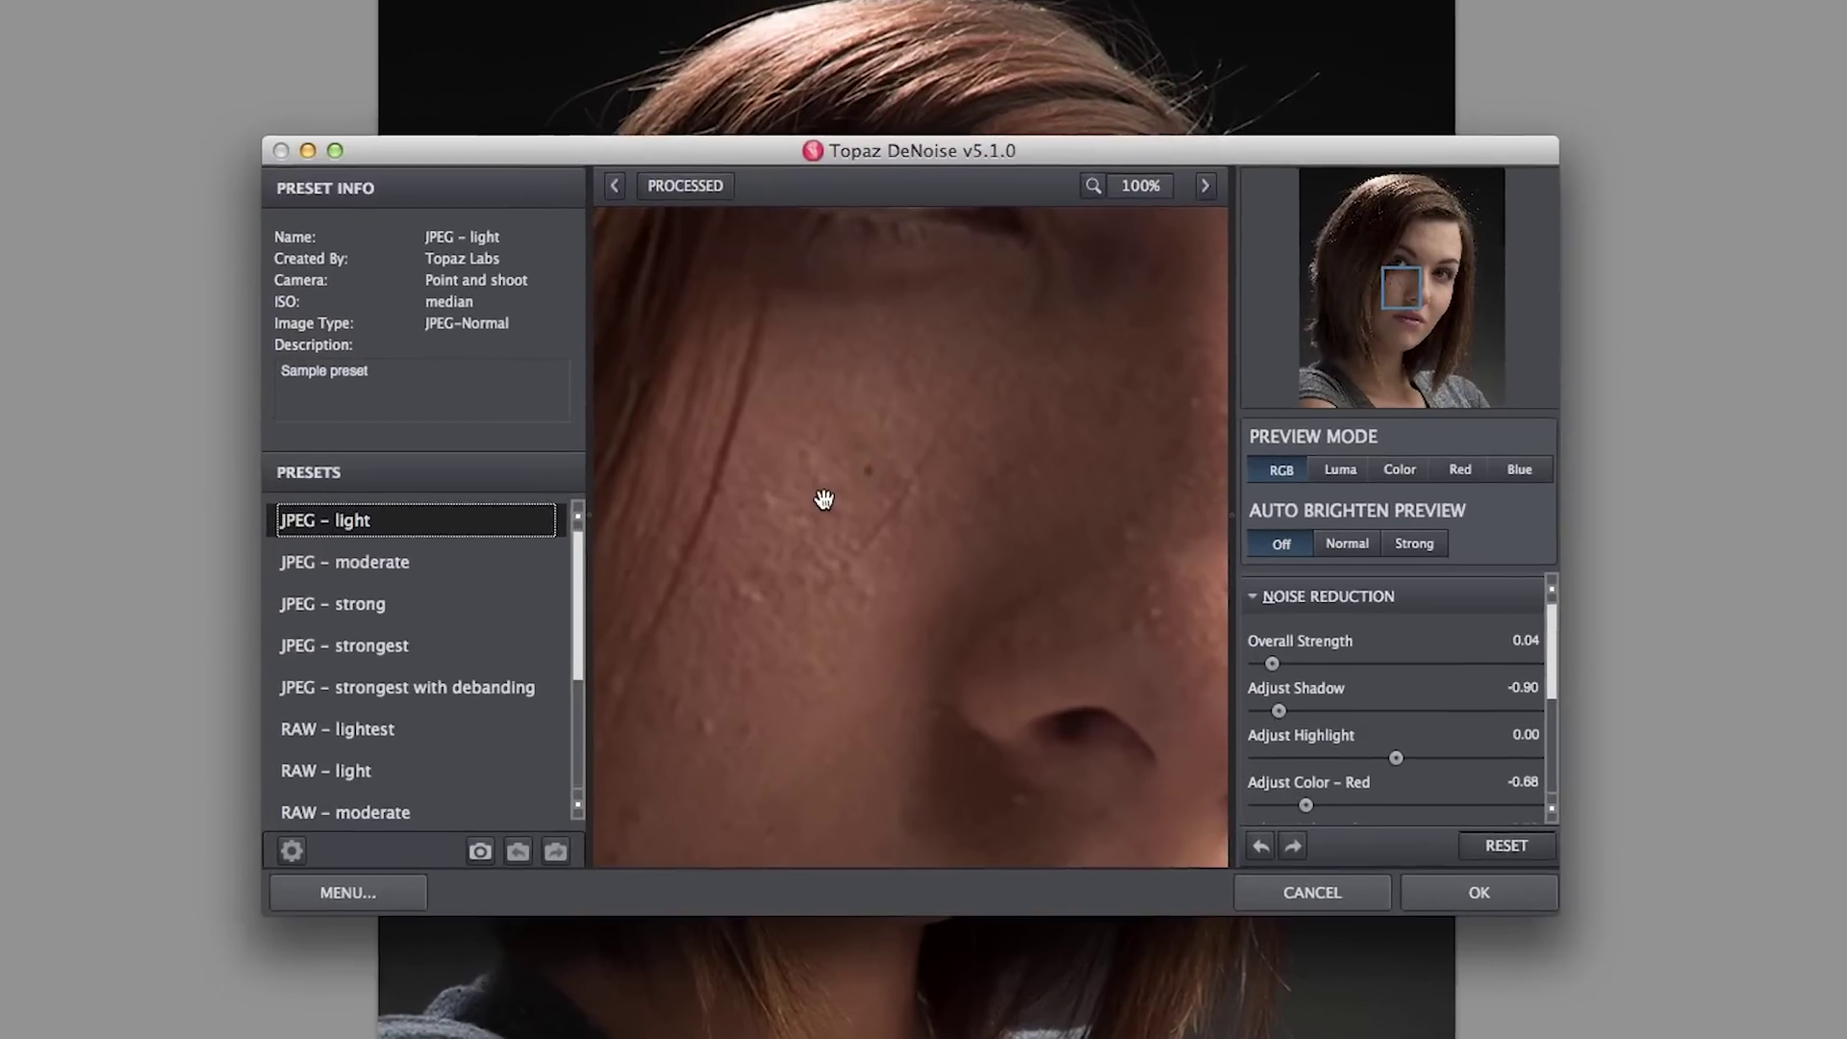
left_click(825, 562)
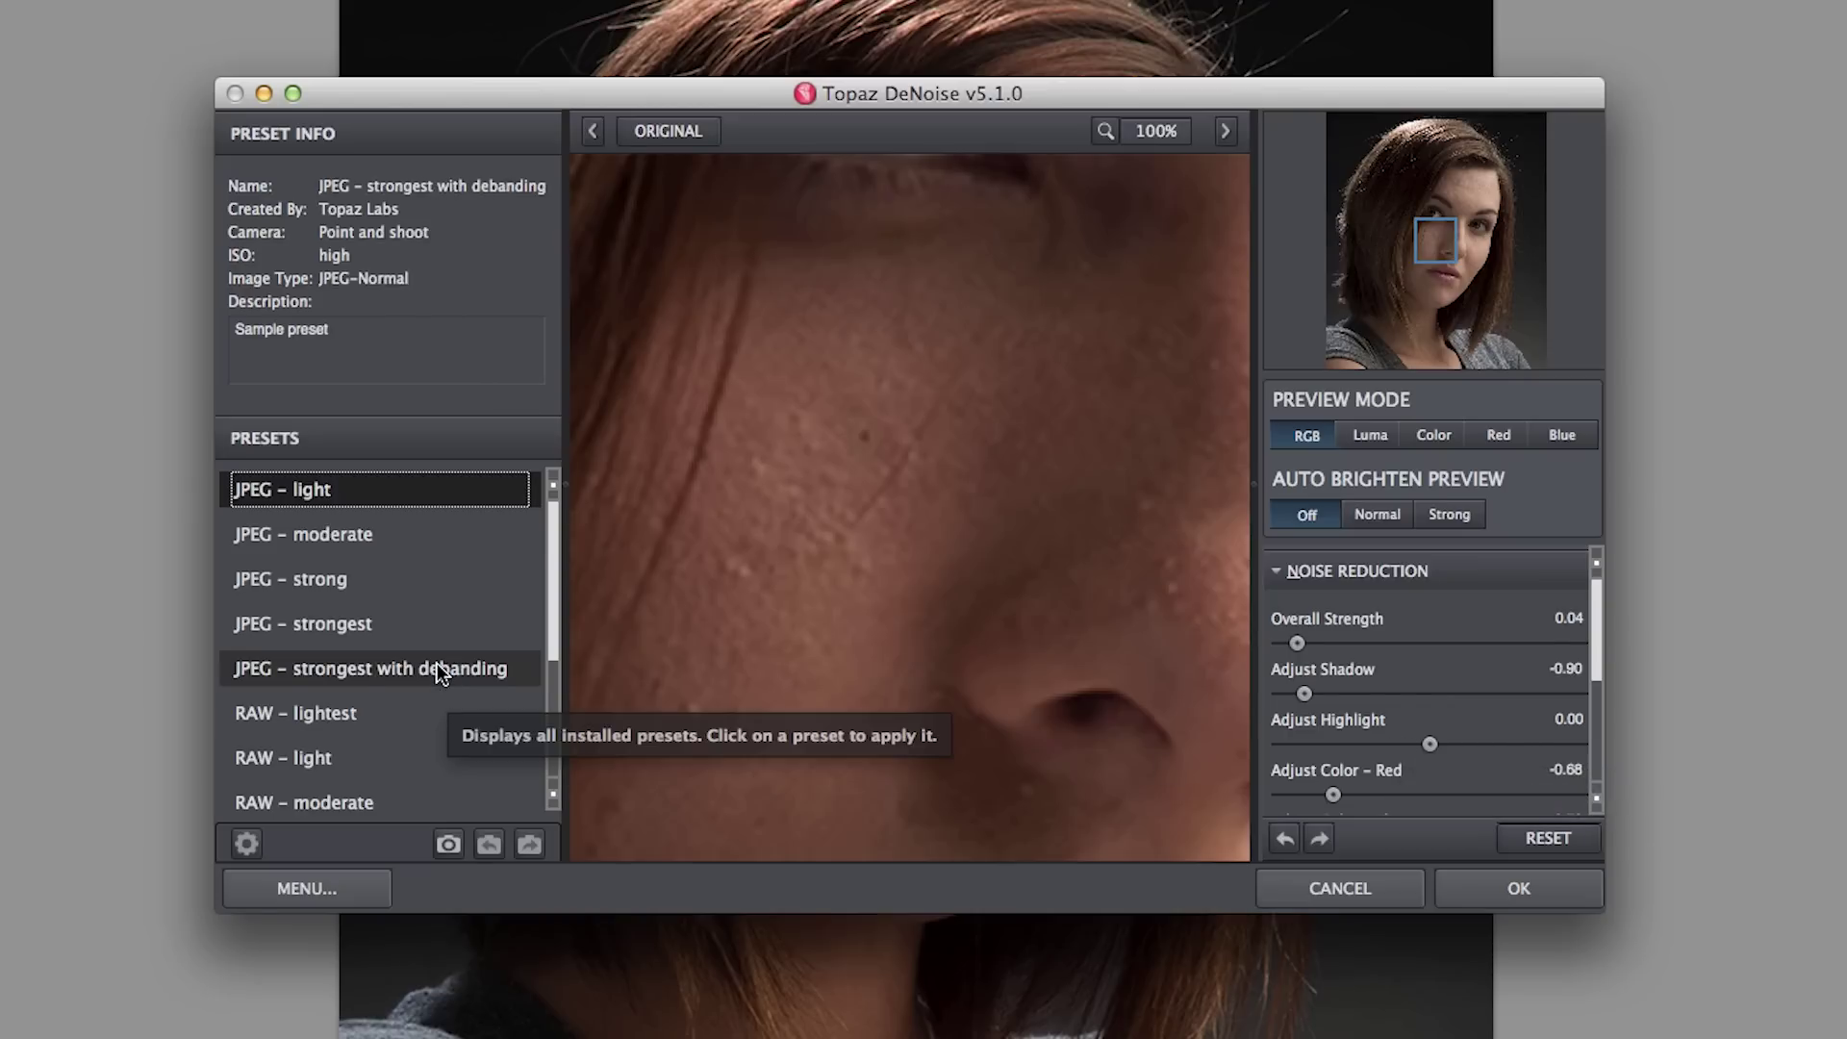
left_click(383, 624)
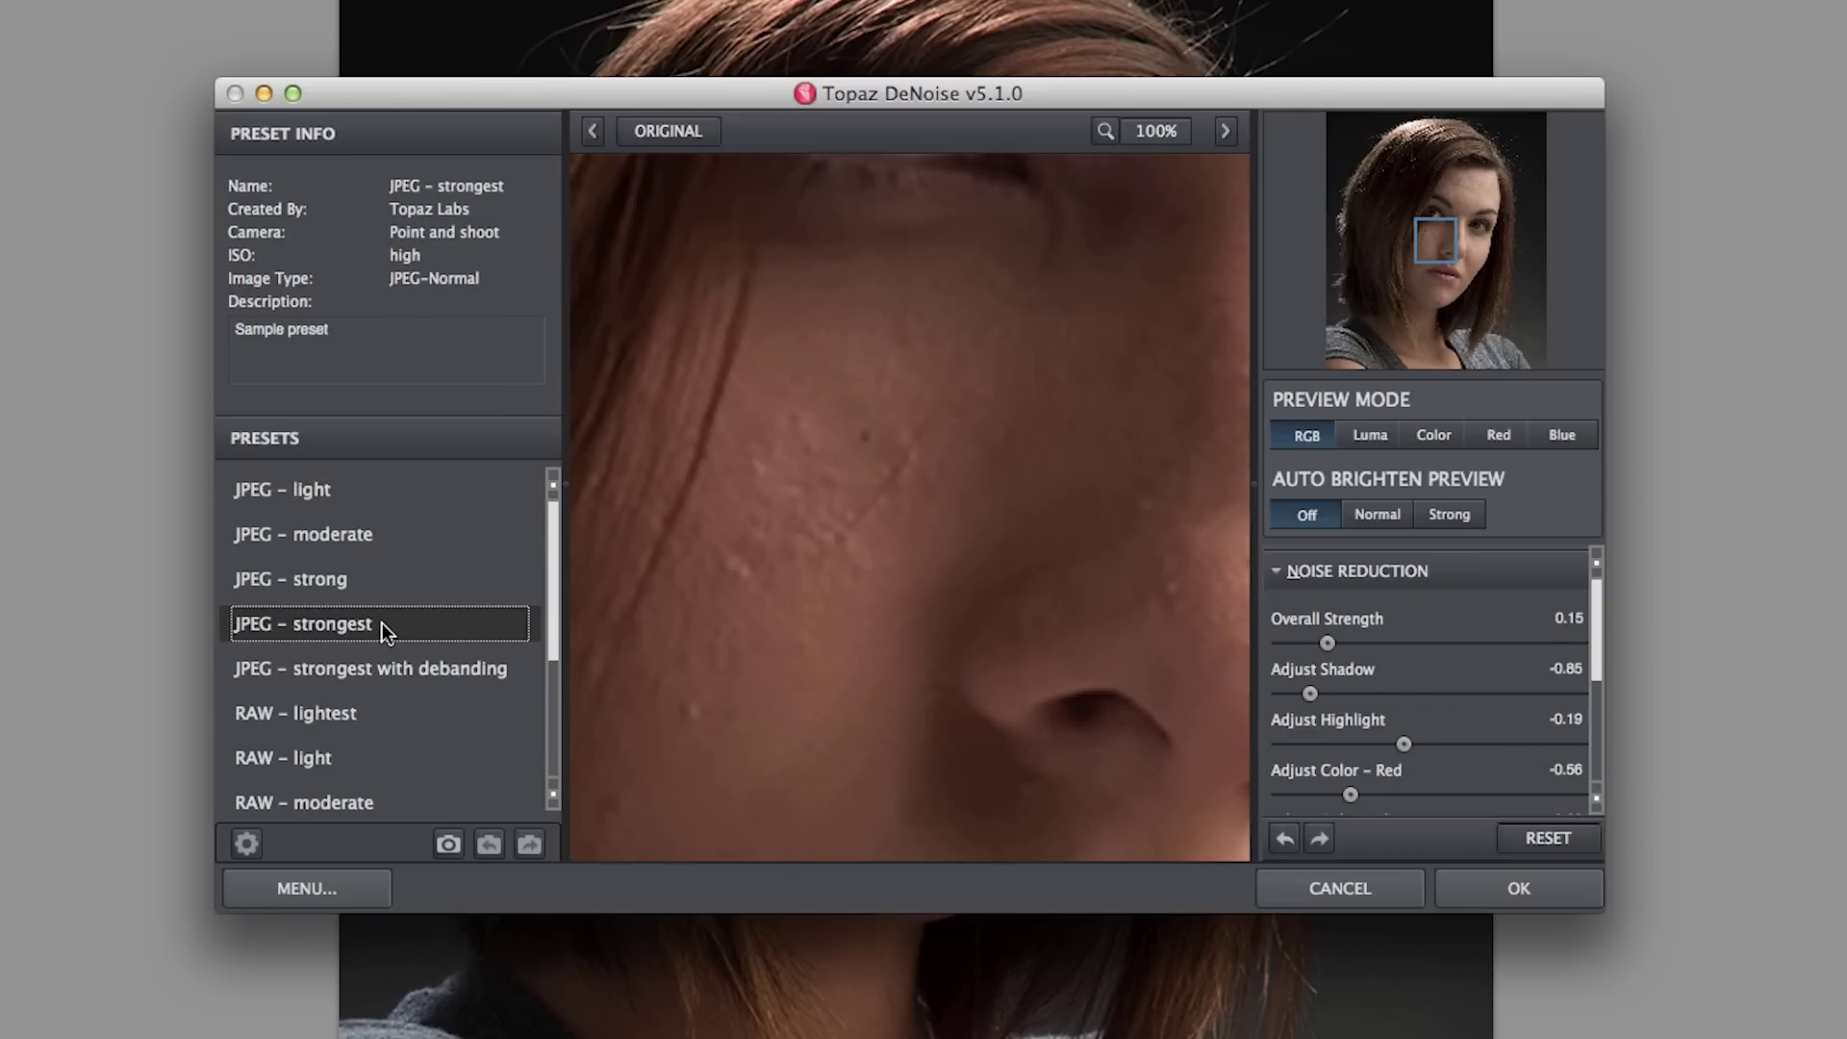
left_click(331, 670)
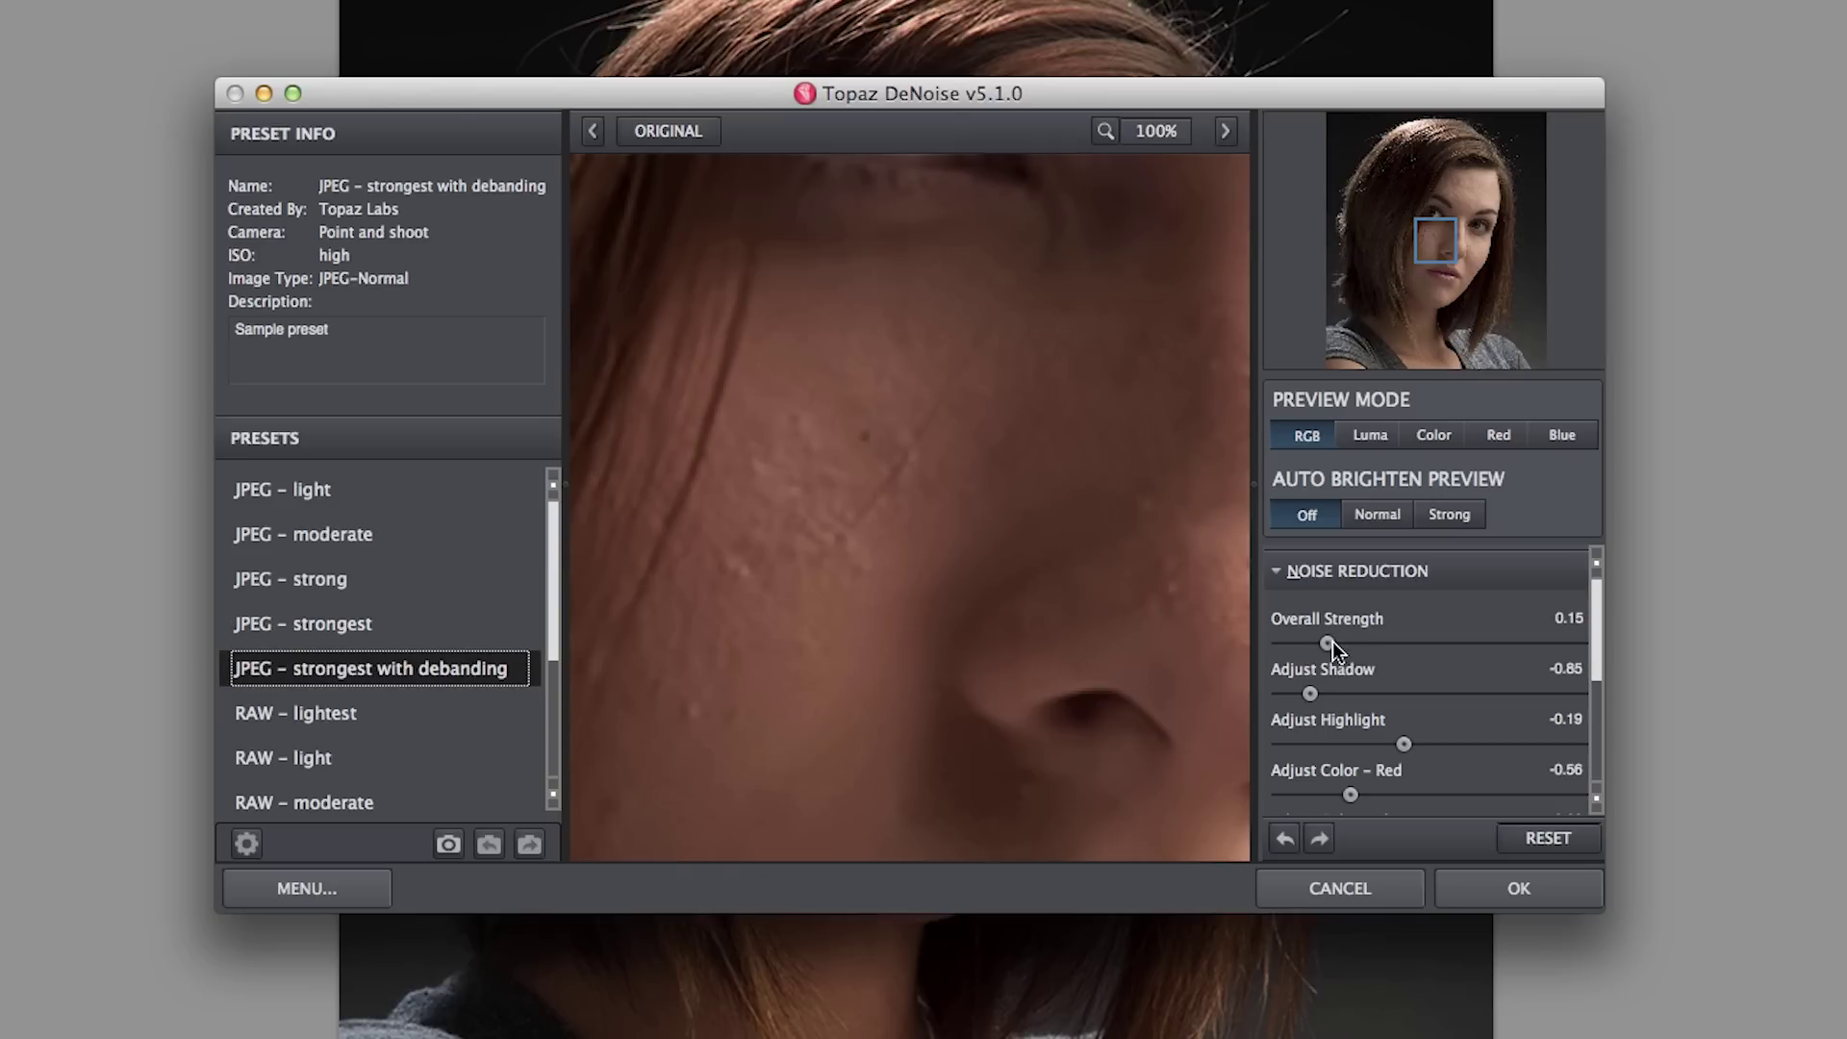
left_click_drag(1334, 641, 1403, 644)
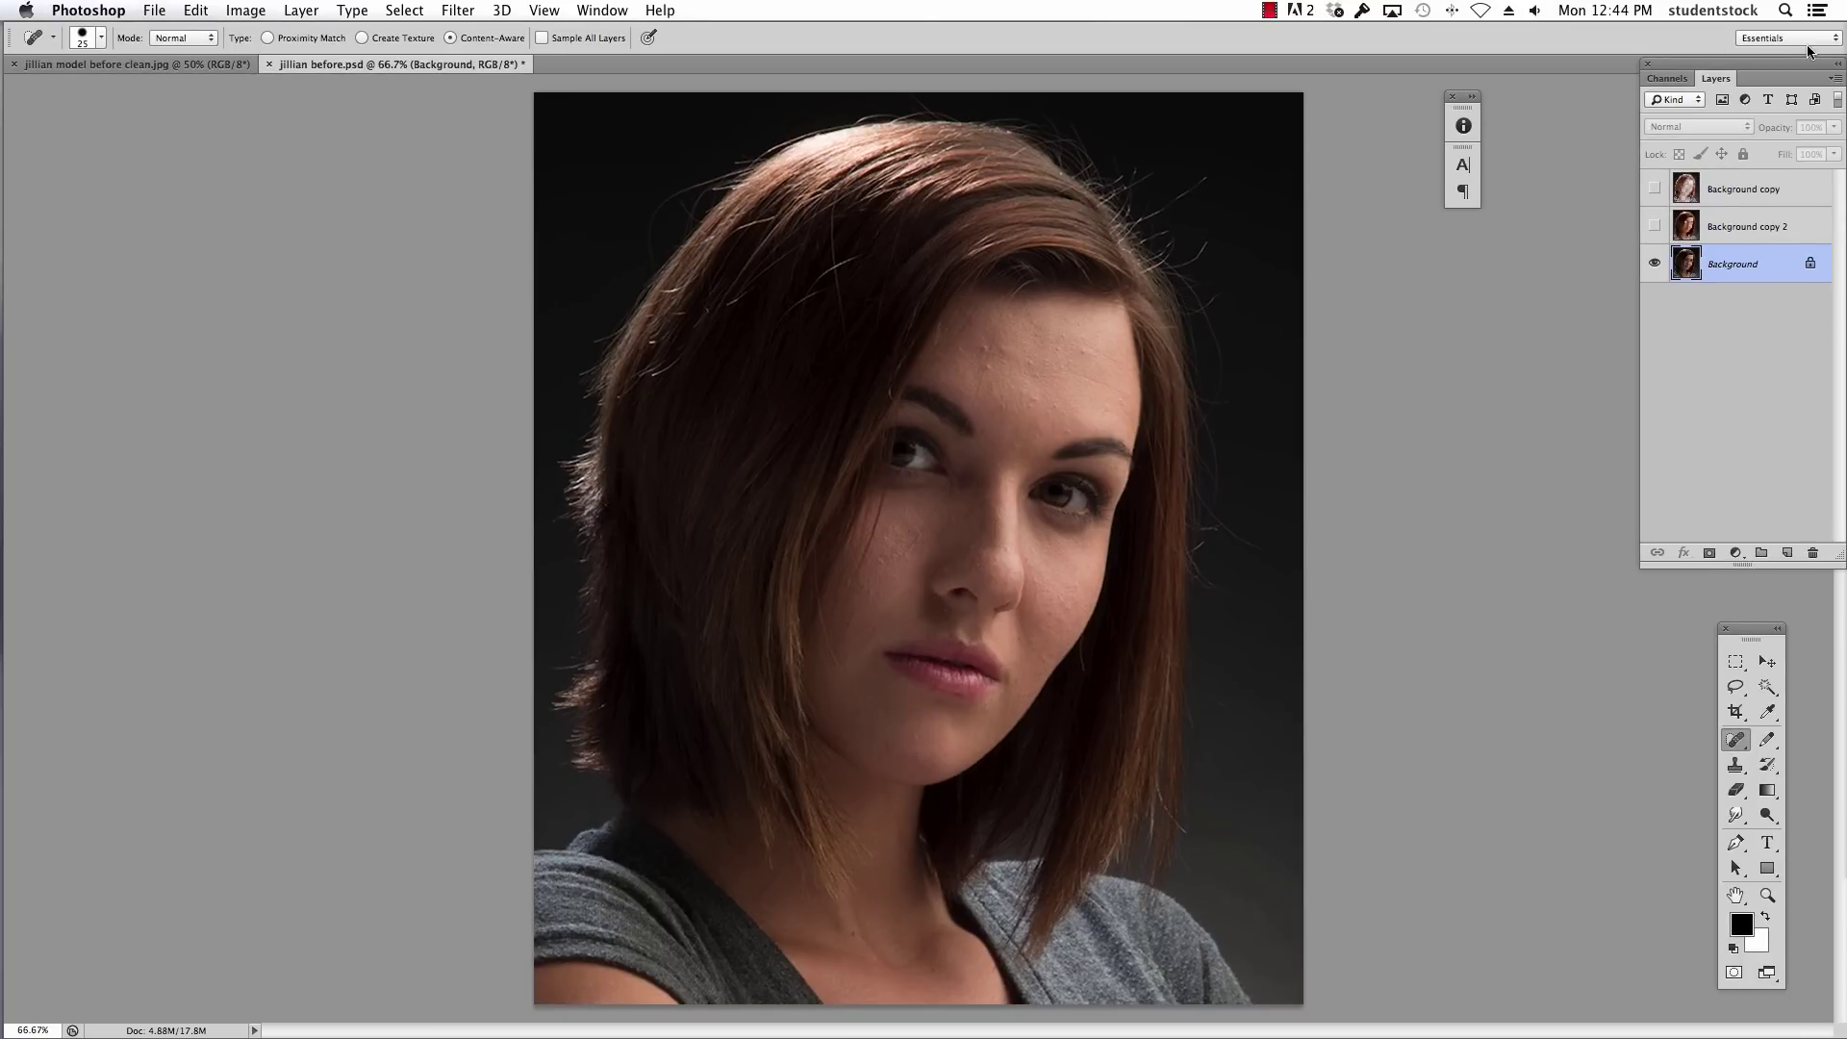
- Duplicate the Background layer as Background copy 3
left_click(1838, 79)
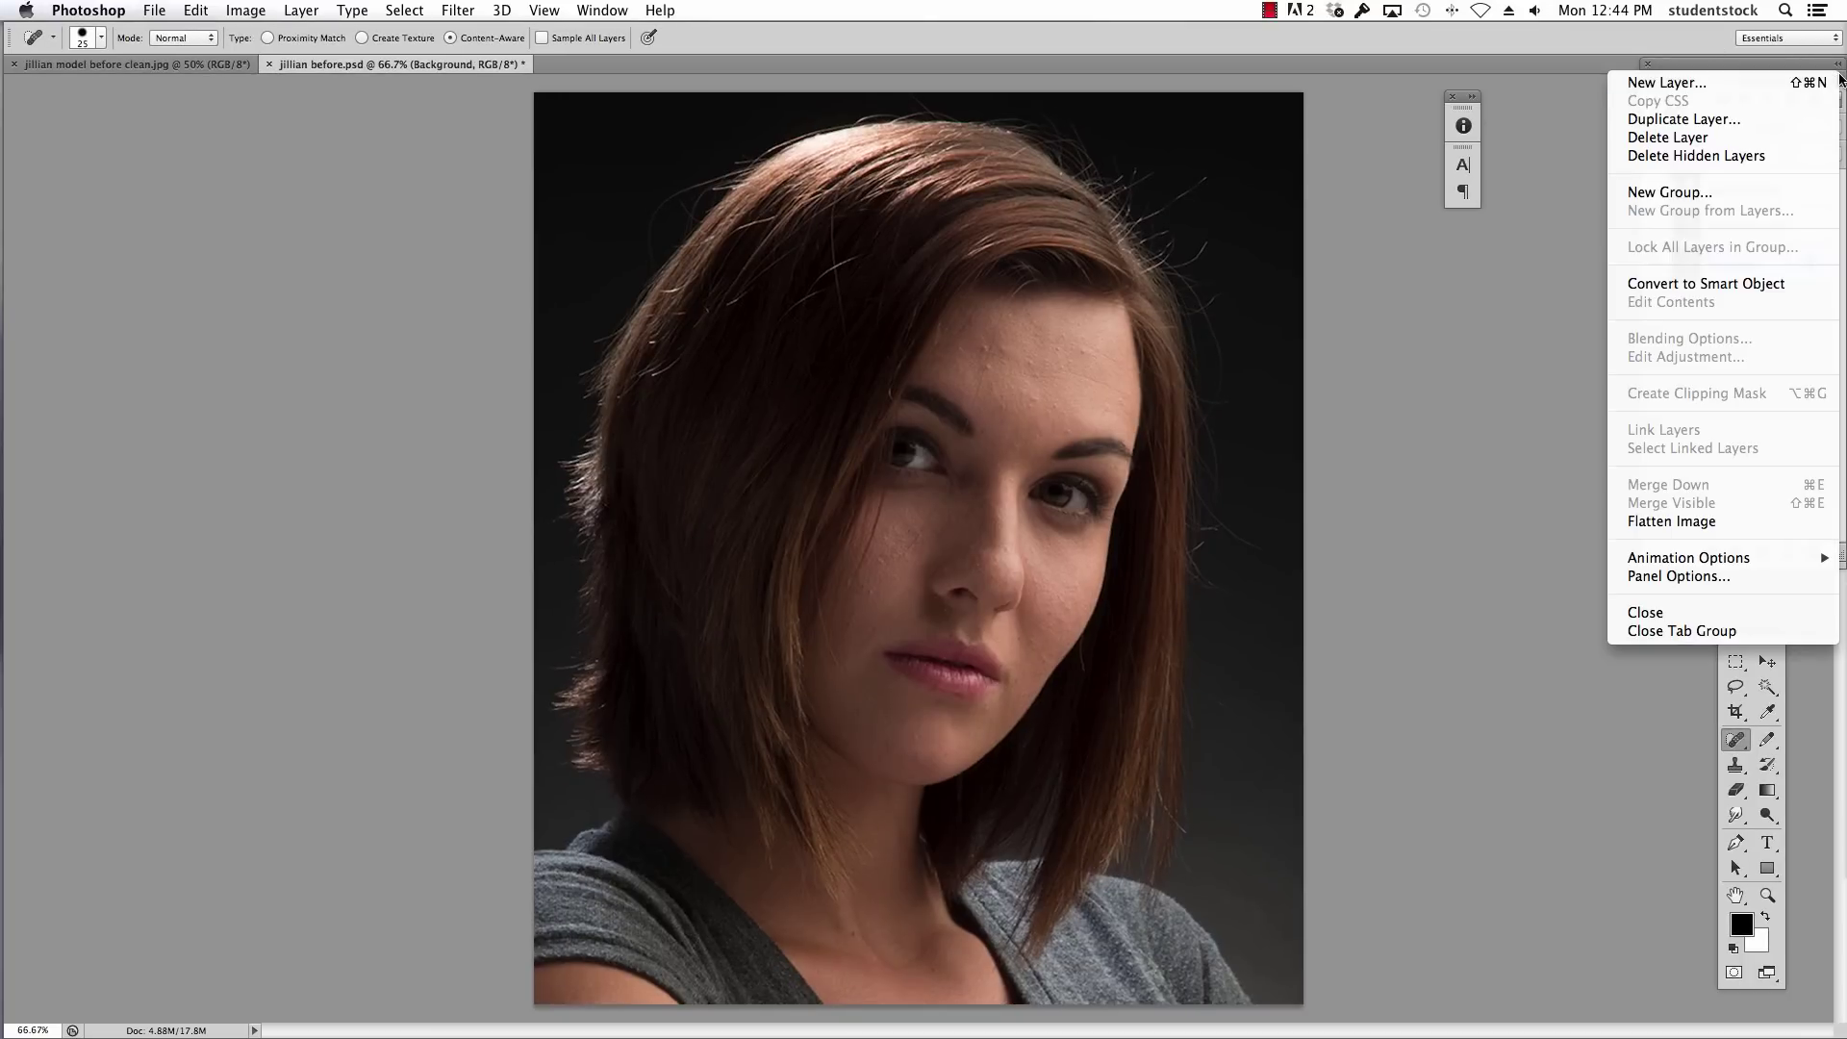
left_click(1759, 119)
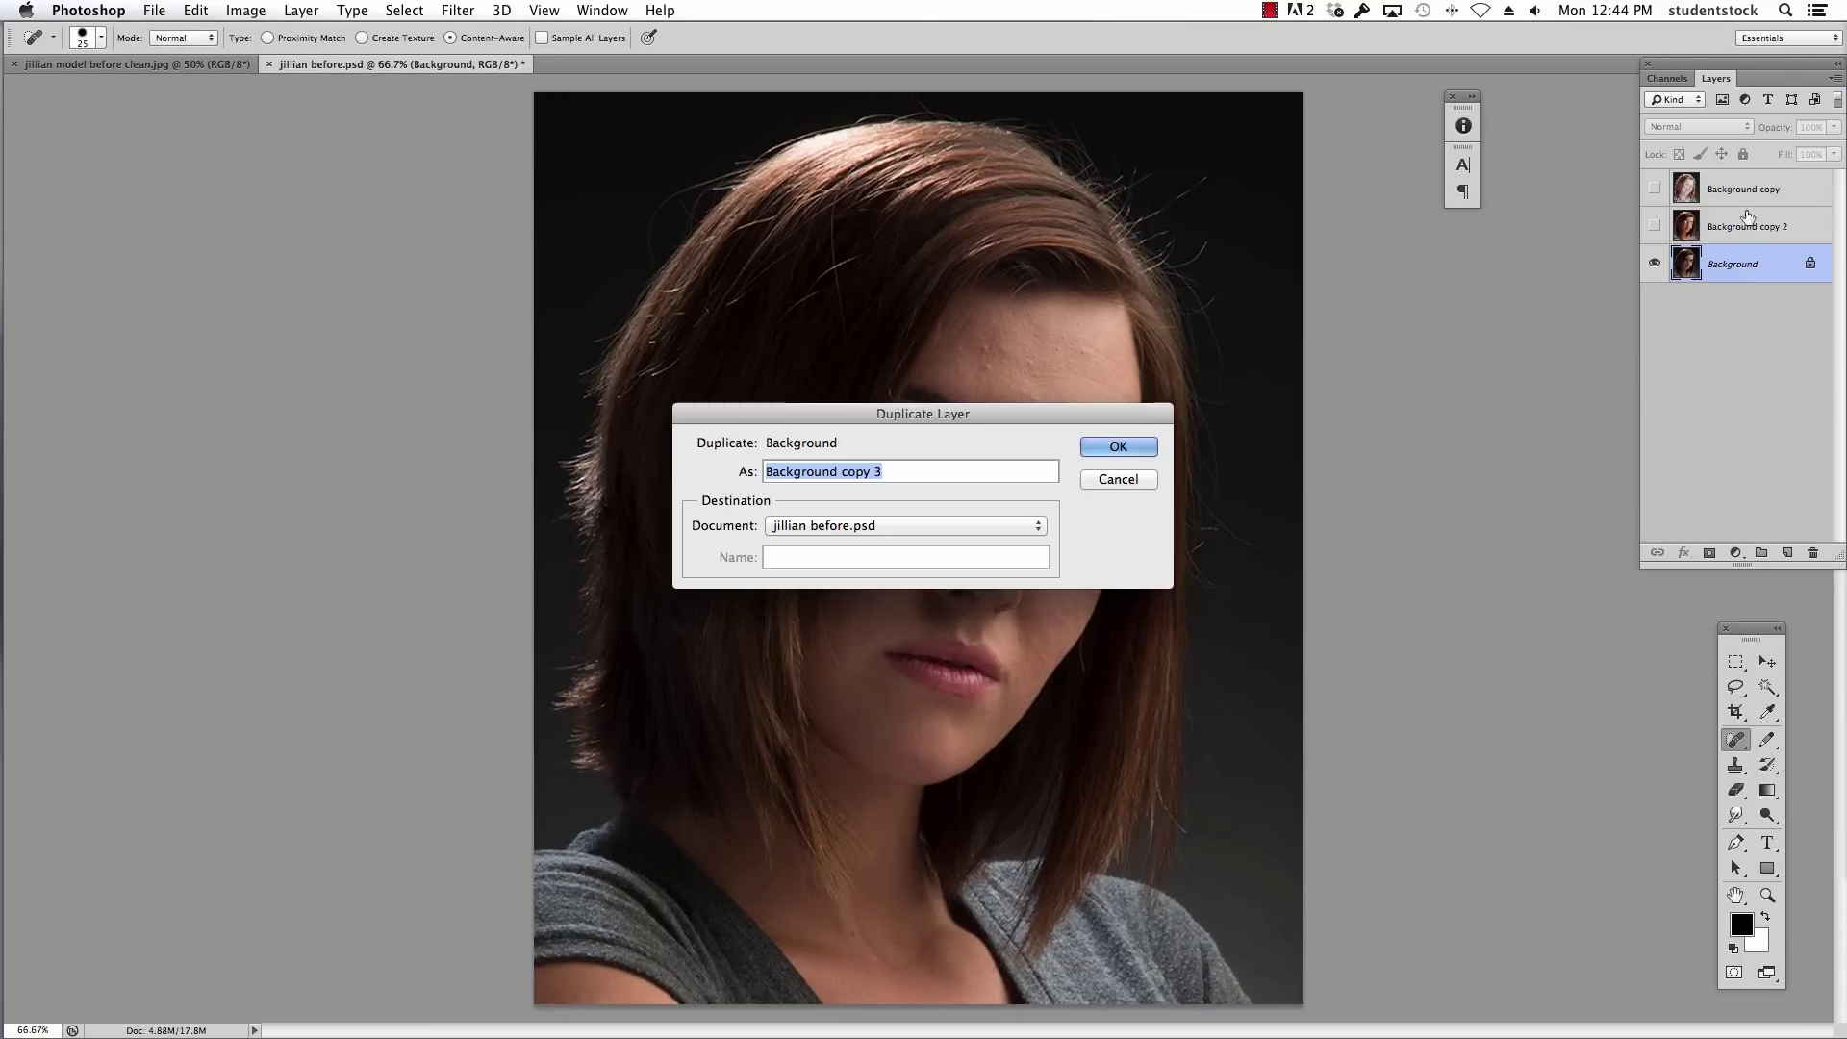
left_click(1104, 447)
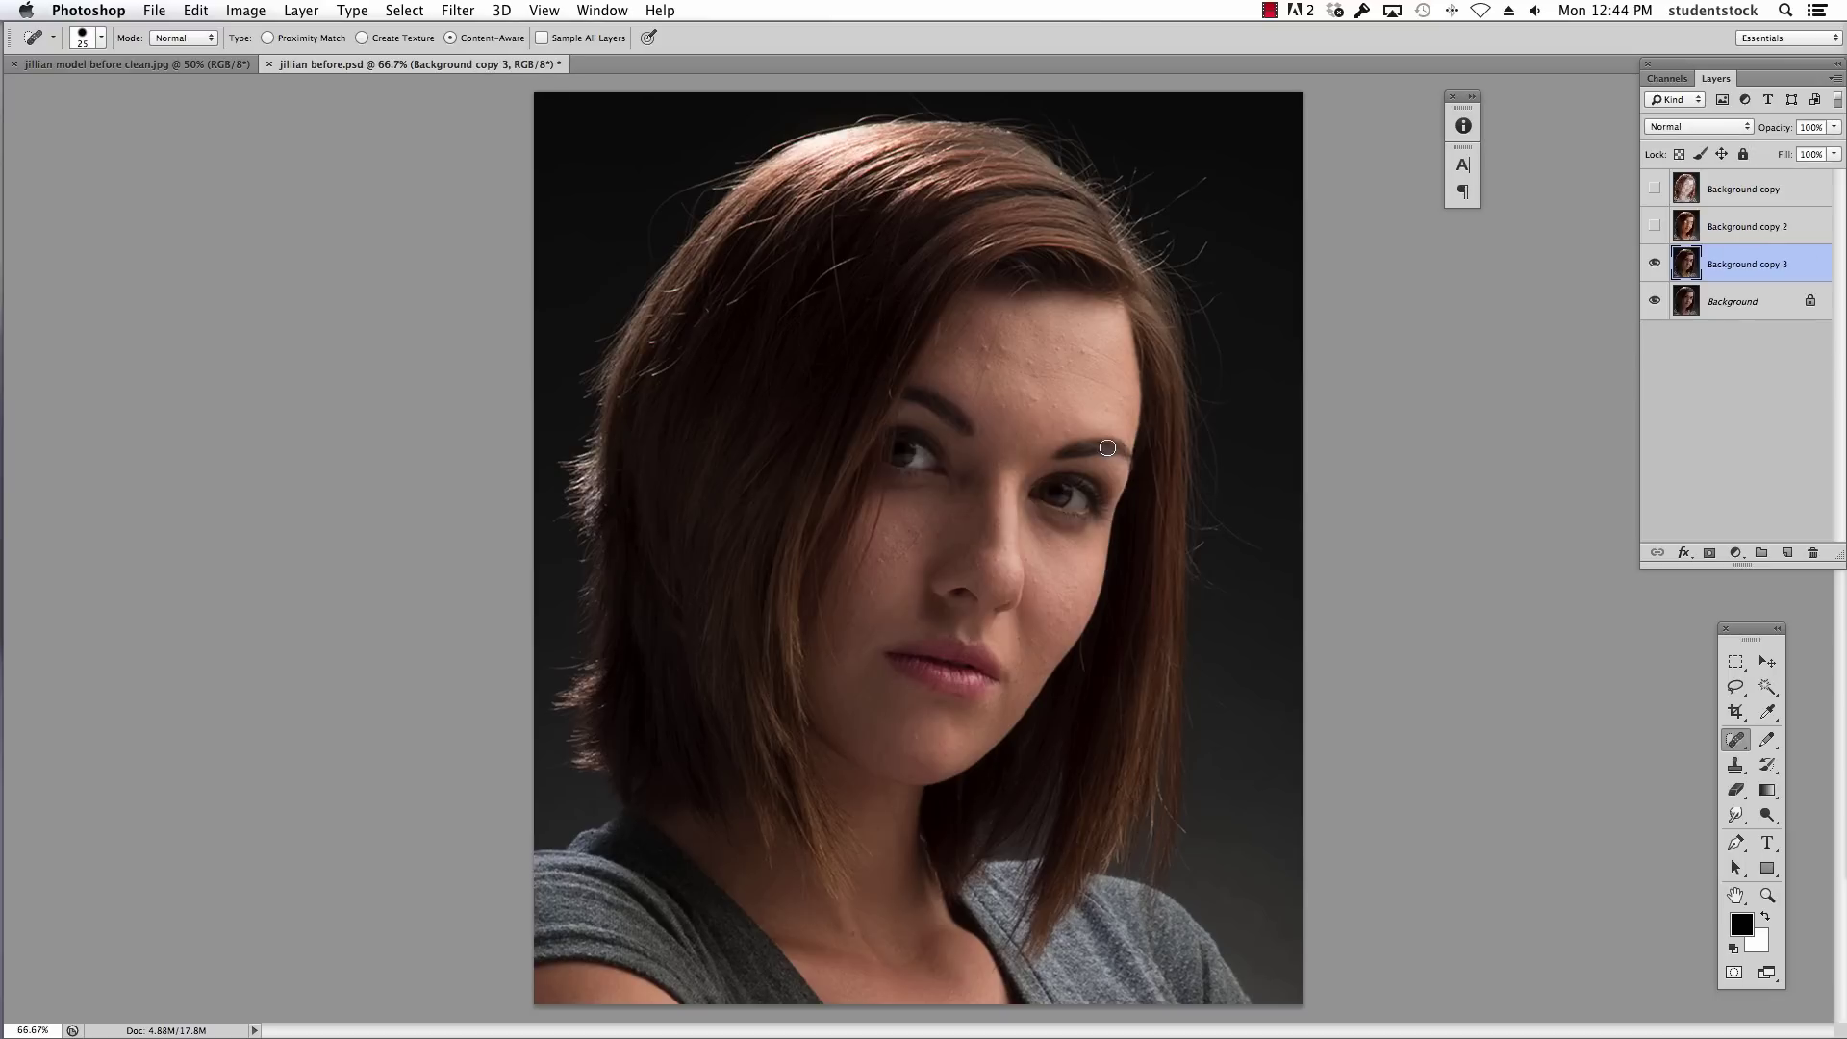
- Delete the Background copy and Background copy 2 layers
left_click(1705, 191)
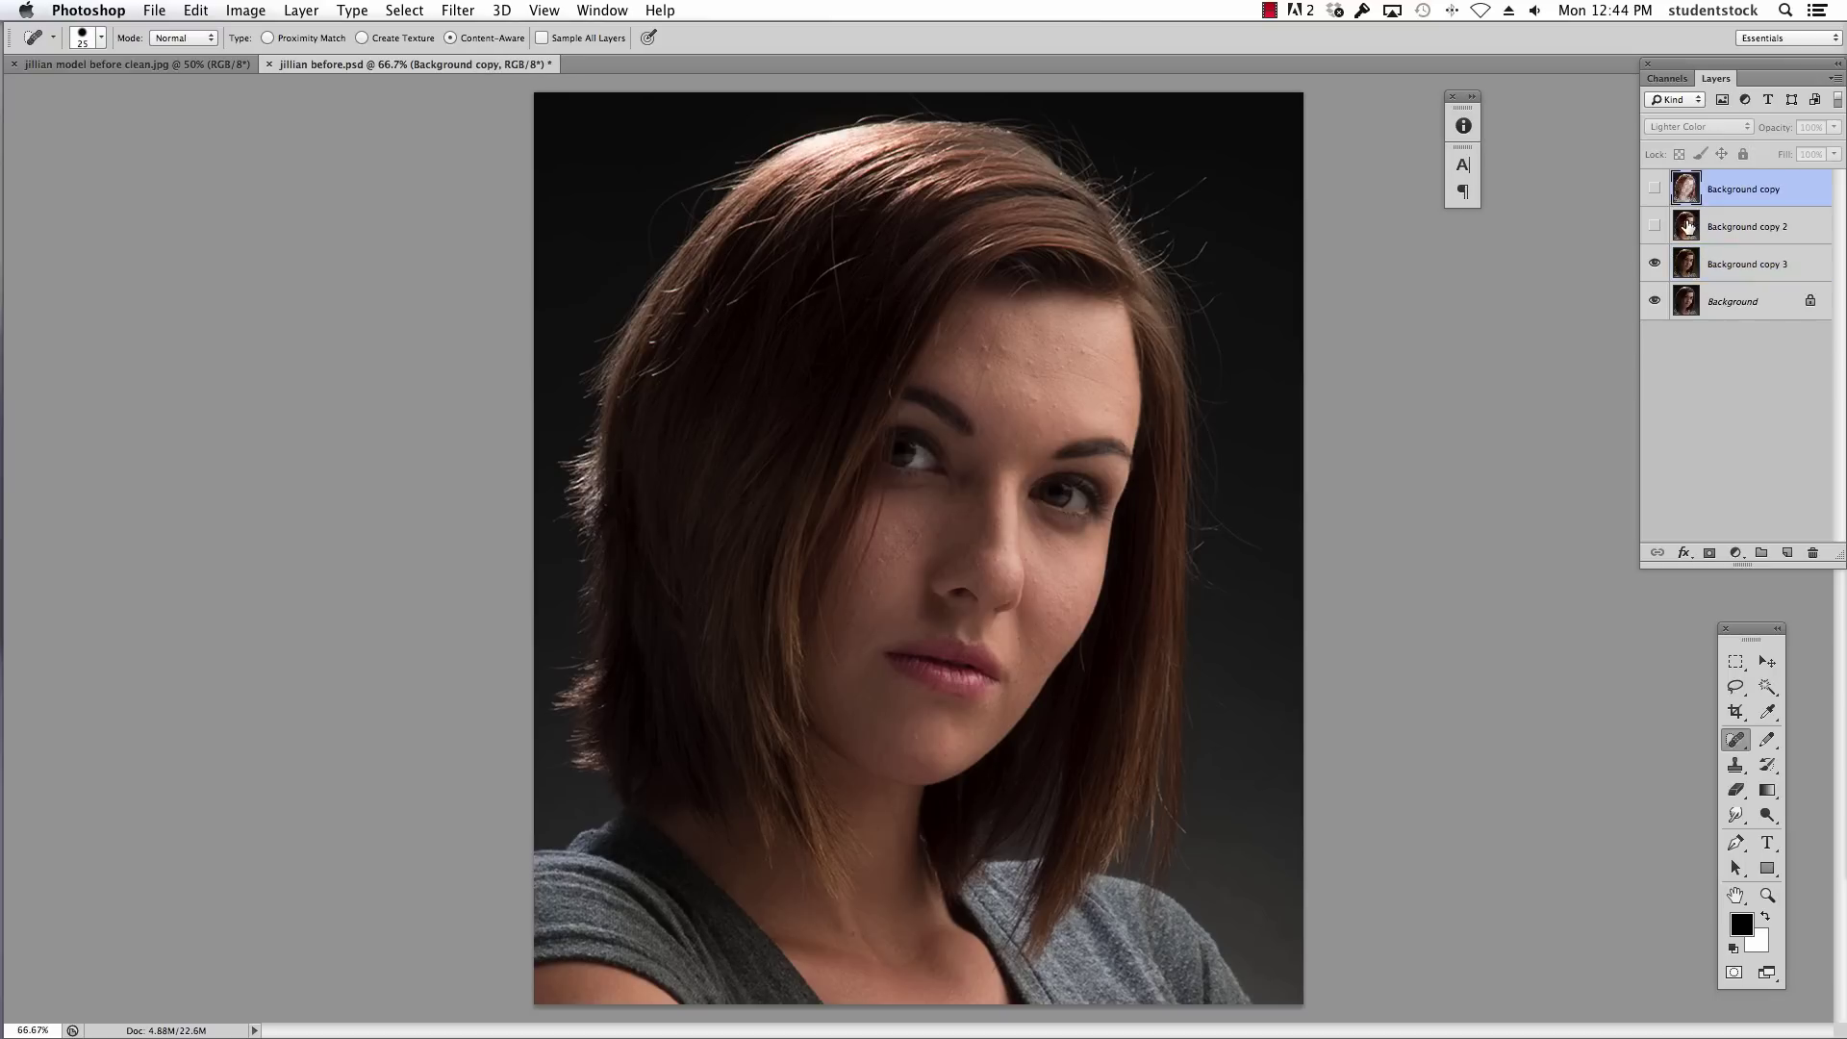
left_click(1689, 225, "shift")
key("Delete")
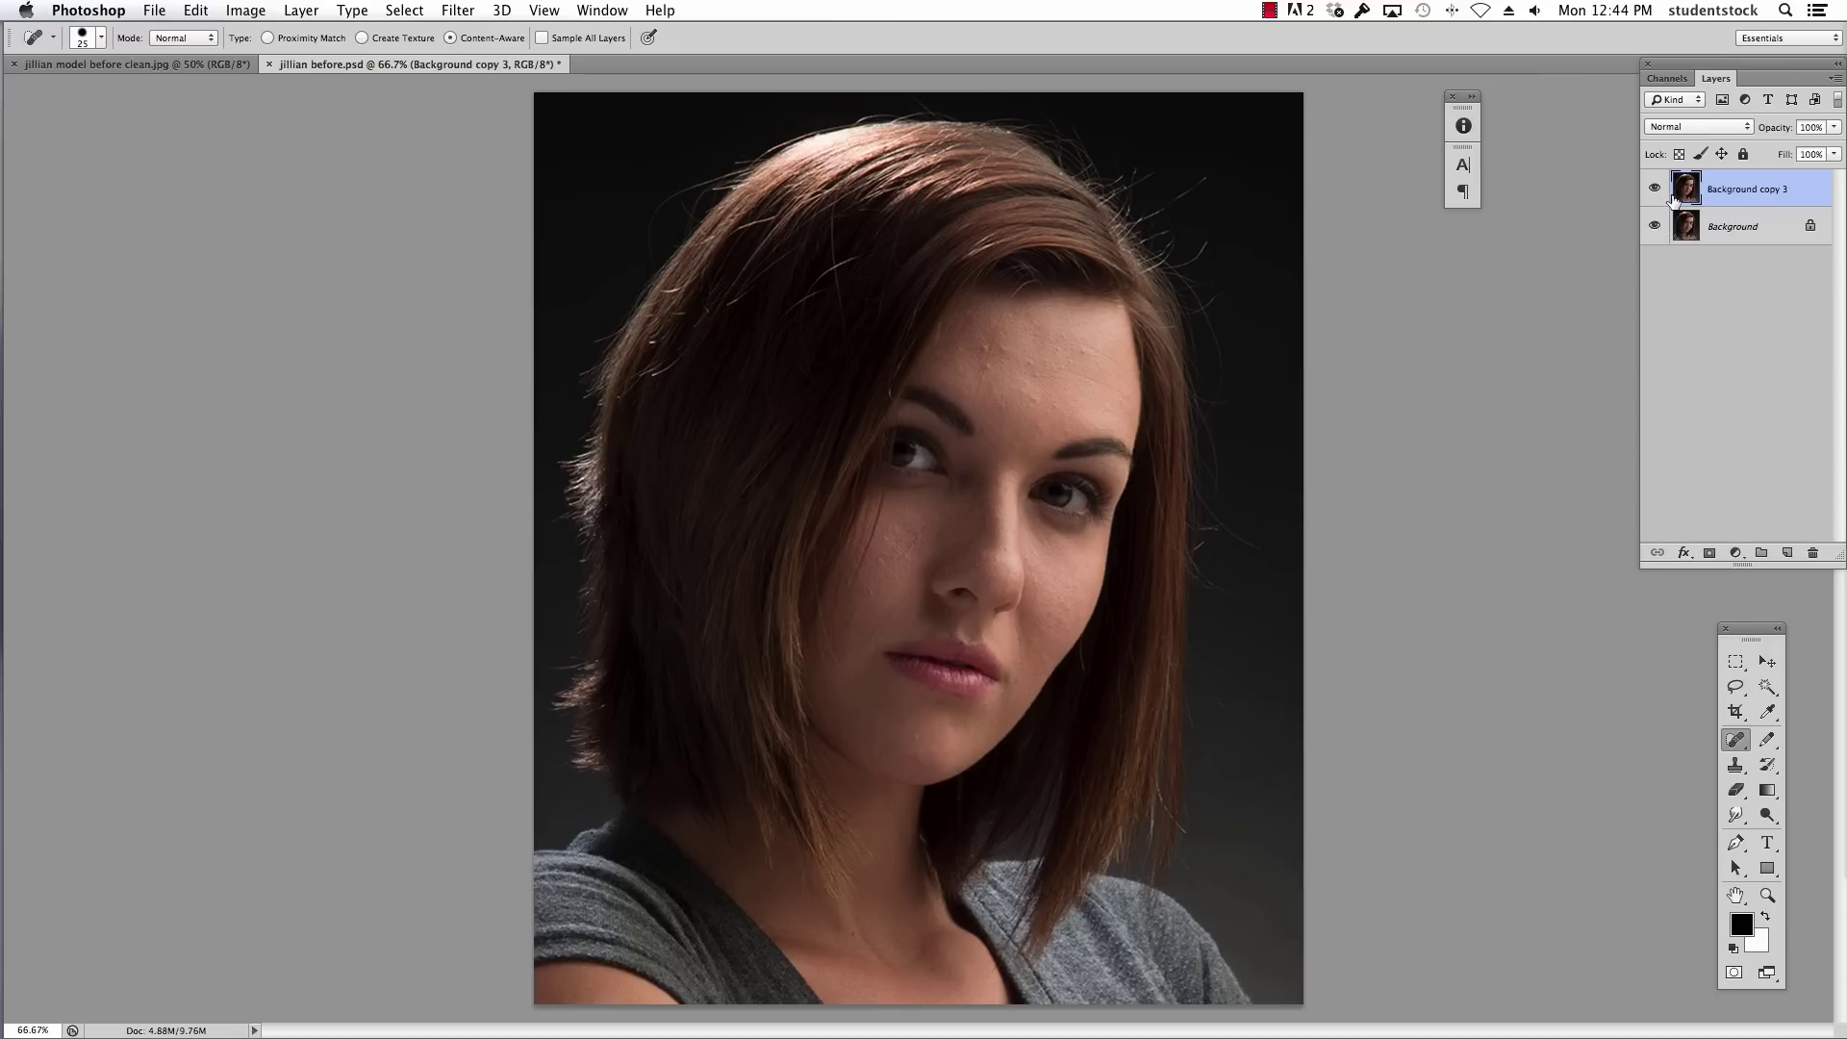
- Apply Topaz DeNoise 5's JPEG – strongest preset at 0.58 Overall Strength to Background copy 3
left_click(452, 12)
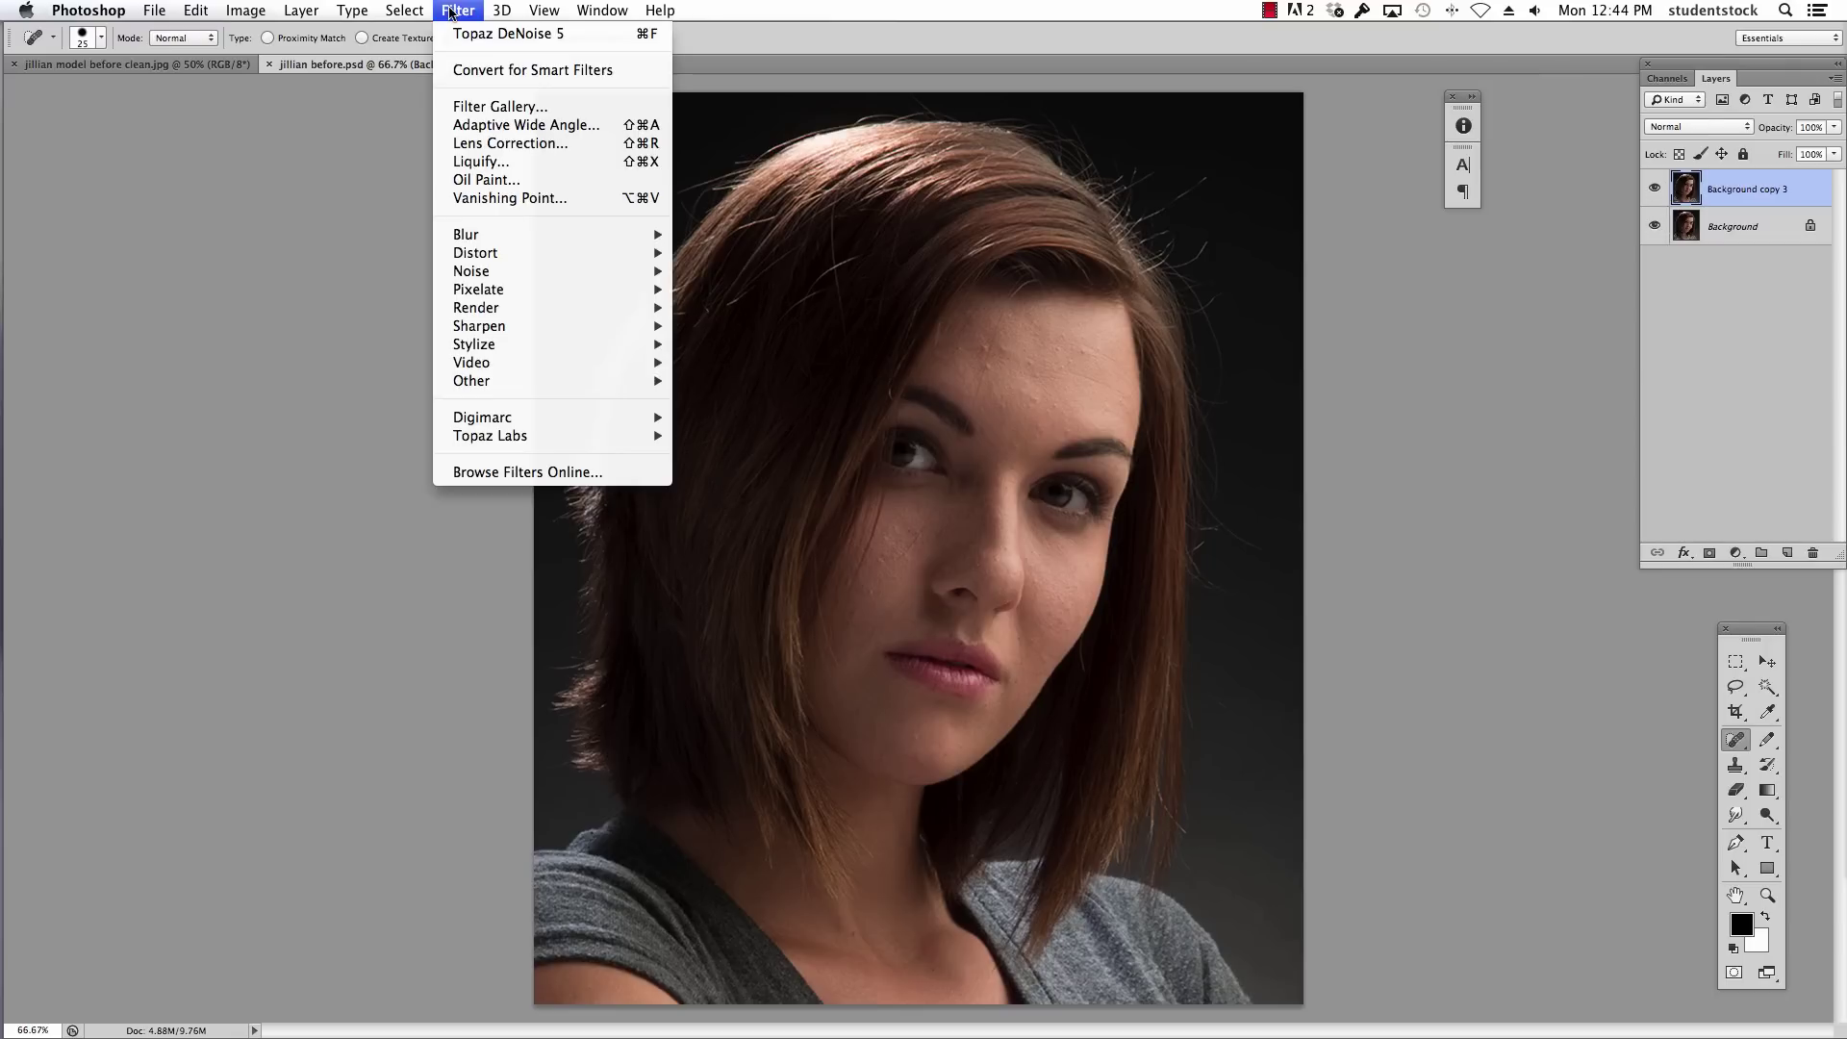
left_click(466, 34)
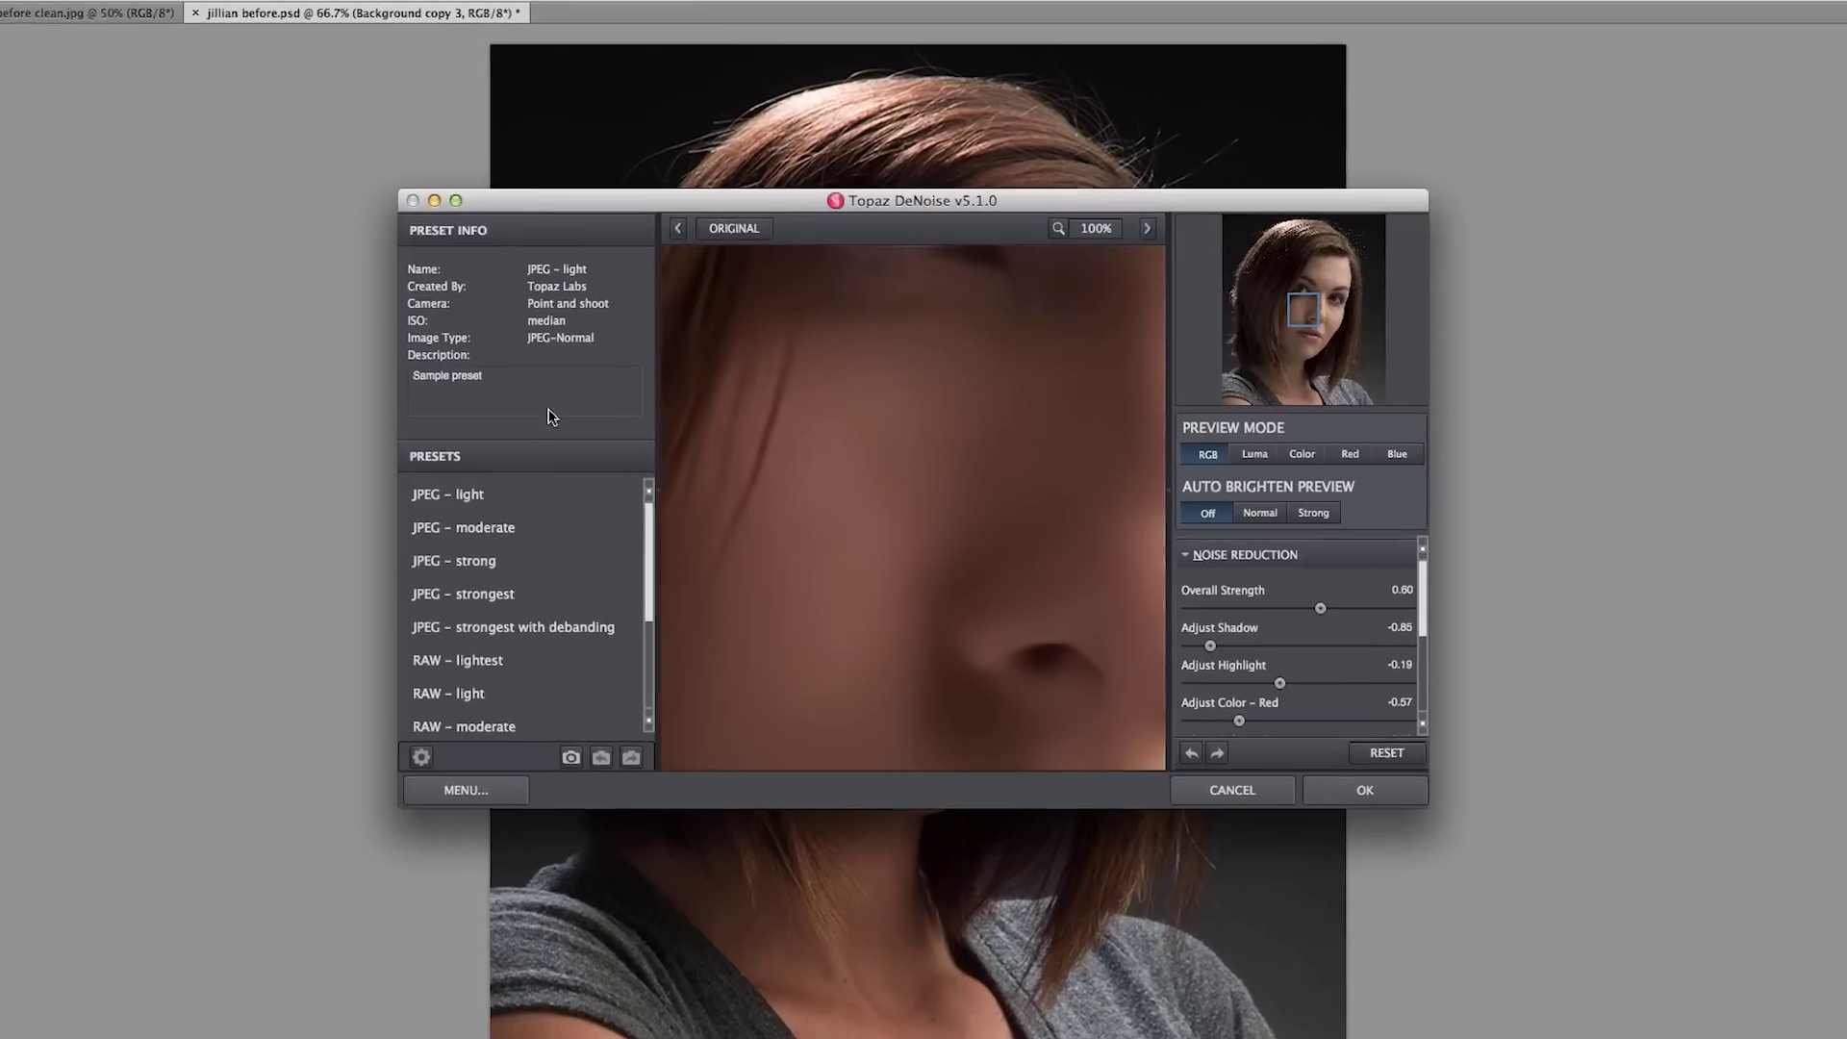
left_click(558, 557)
left_click(539, 587)
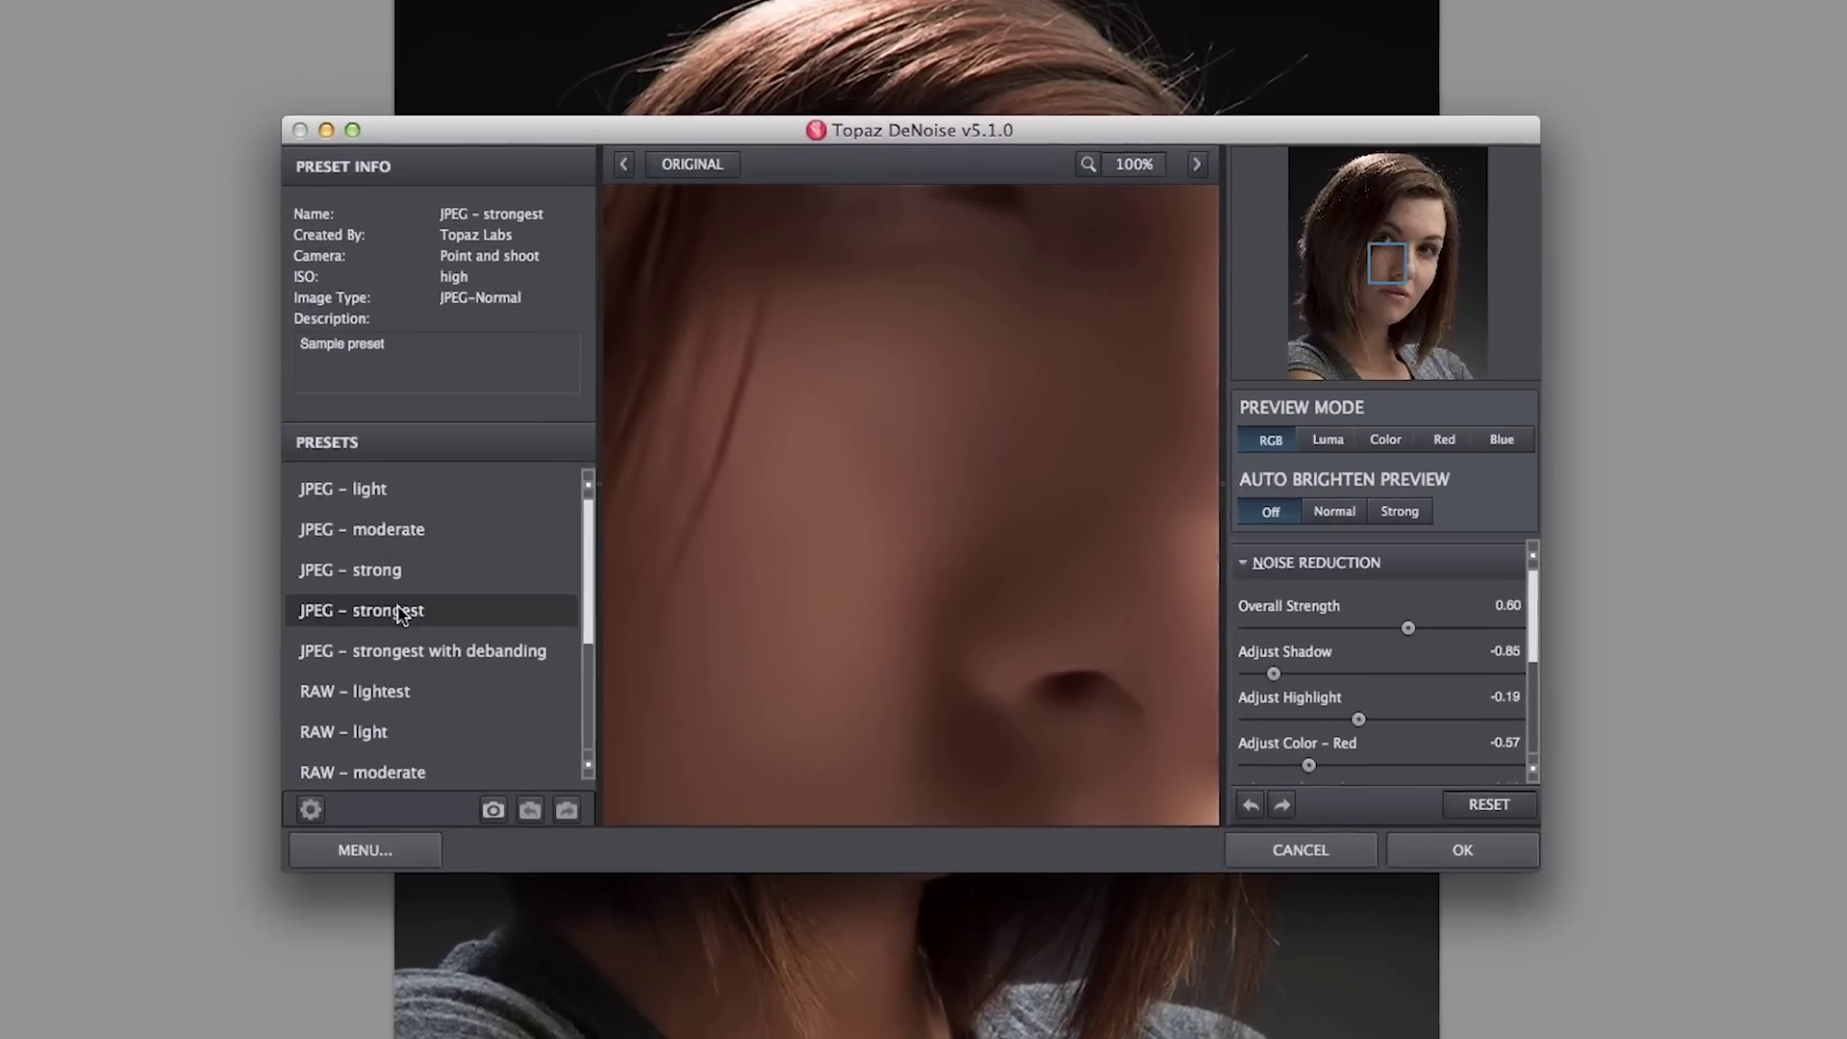
left_click(372, 621)
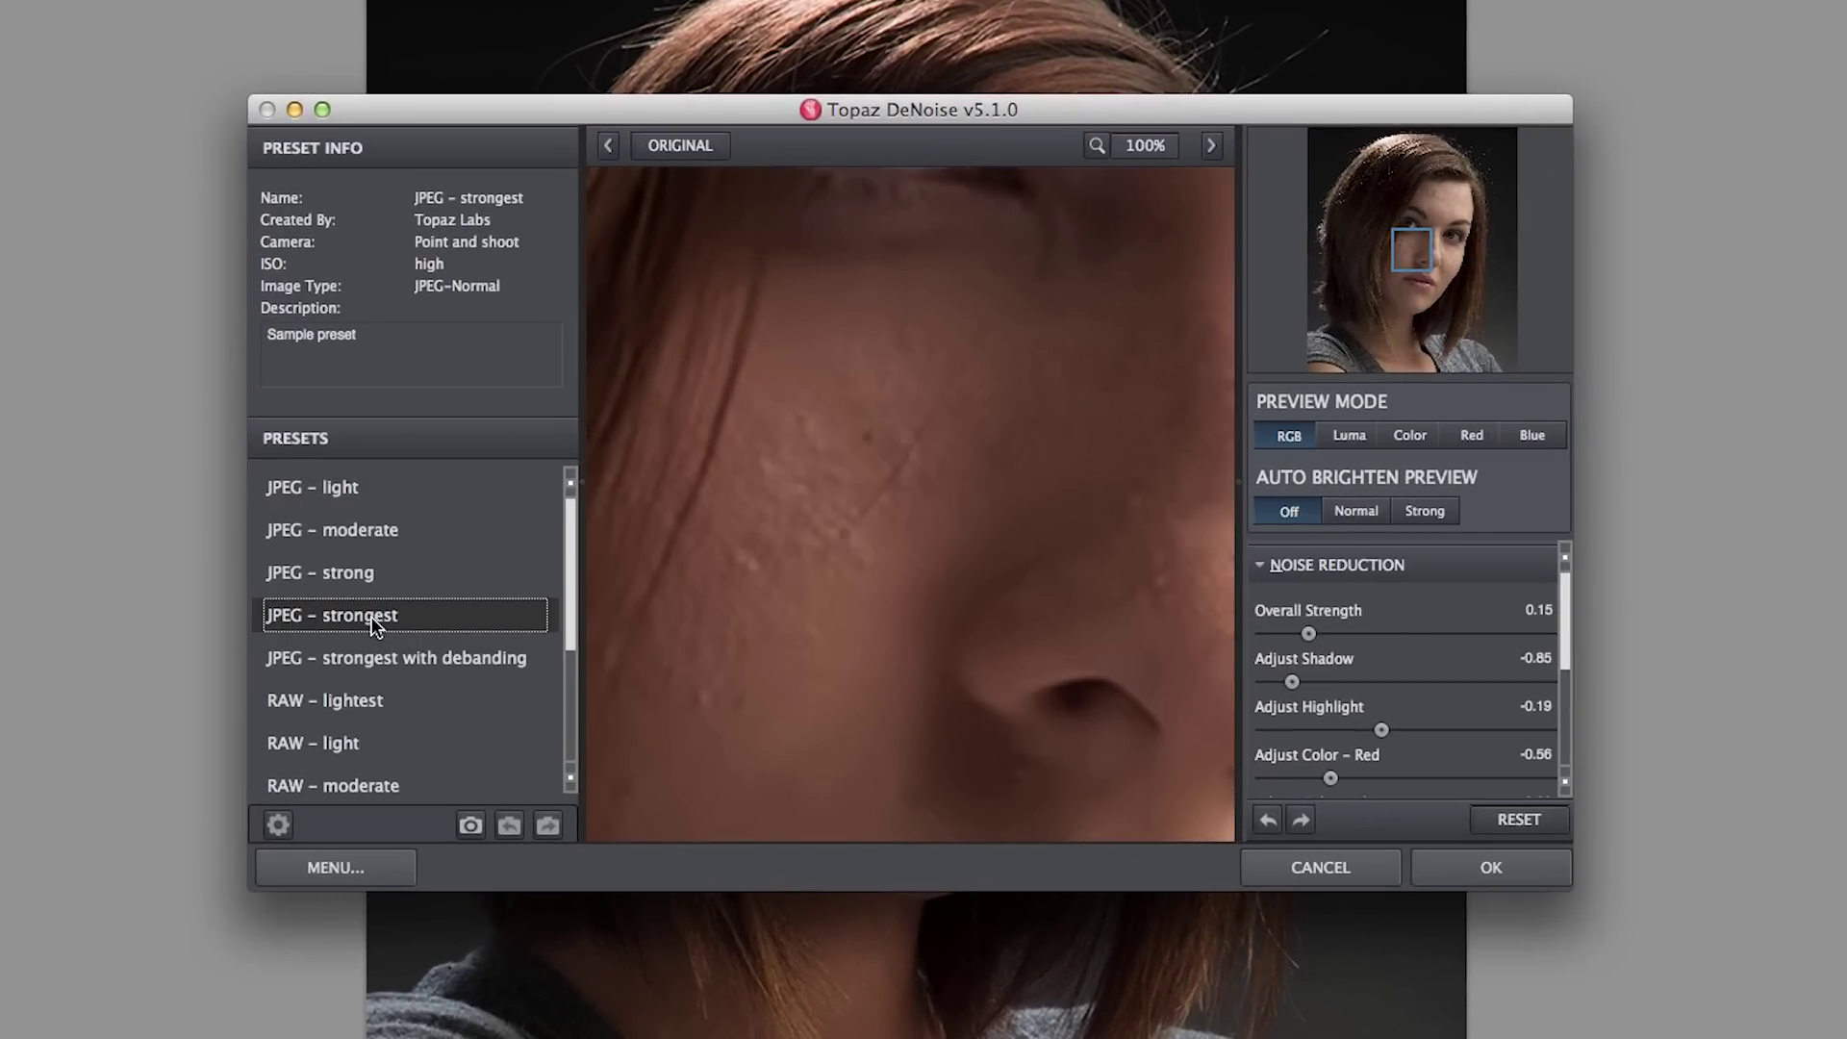
left_click(1341, 637)
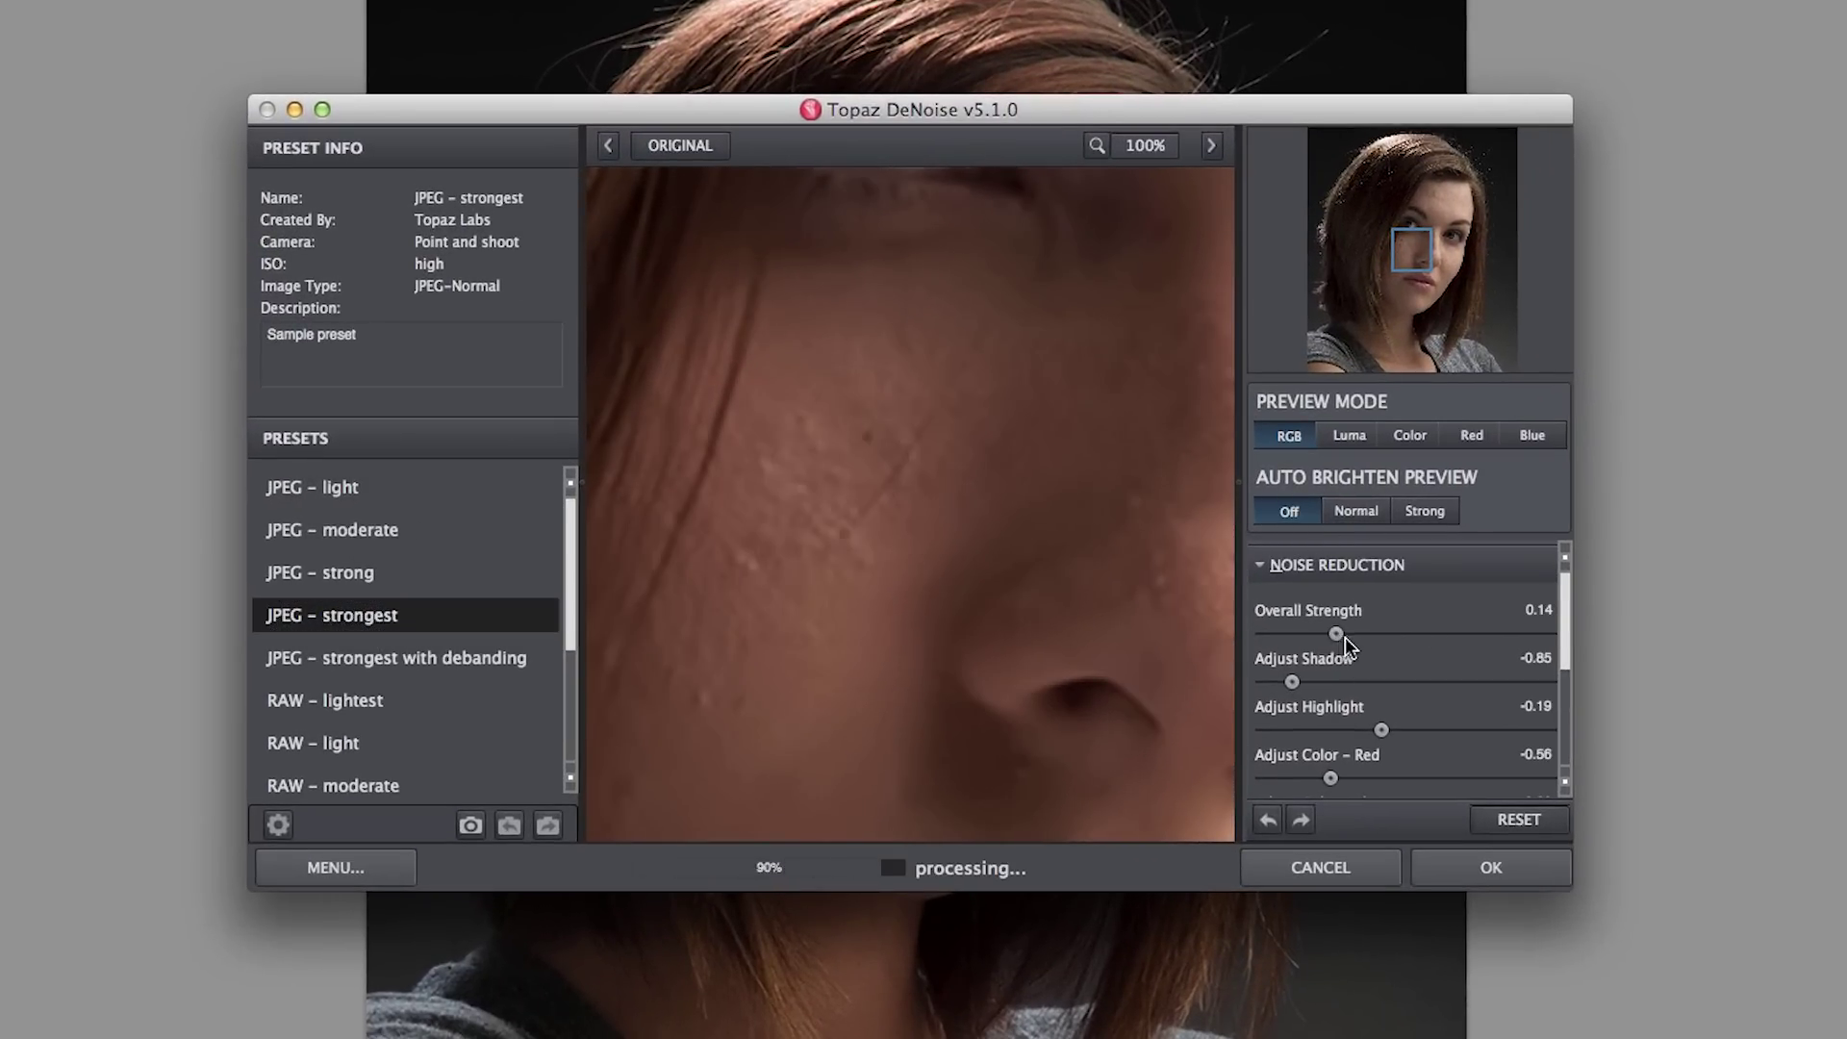
left_click(1363, 636)
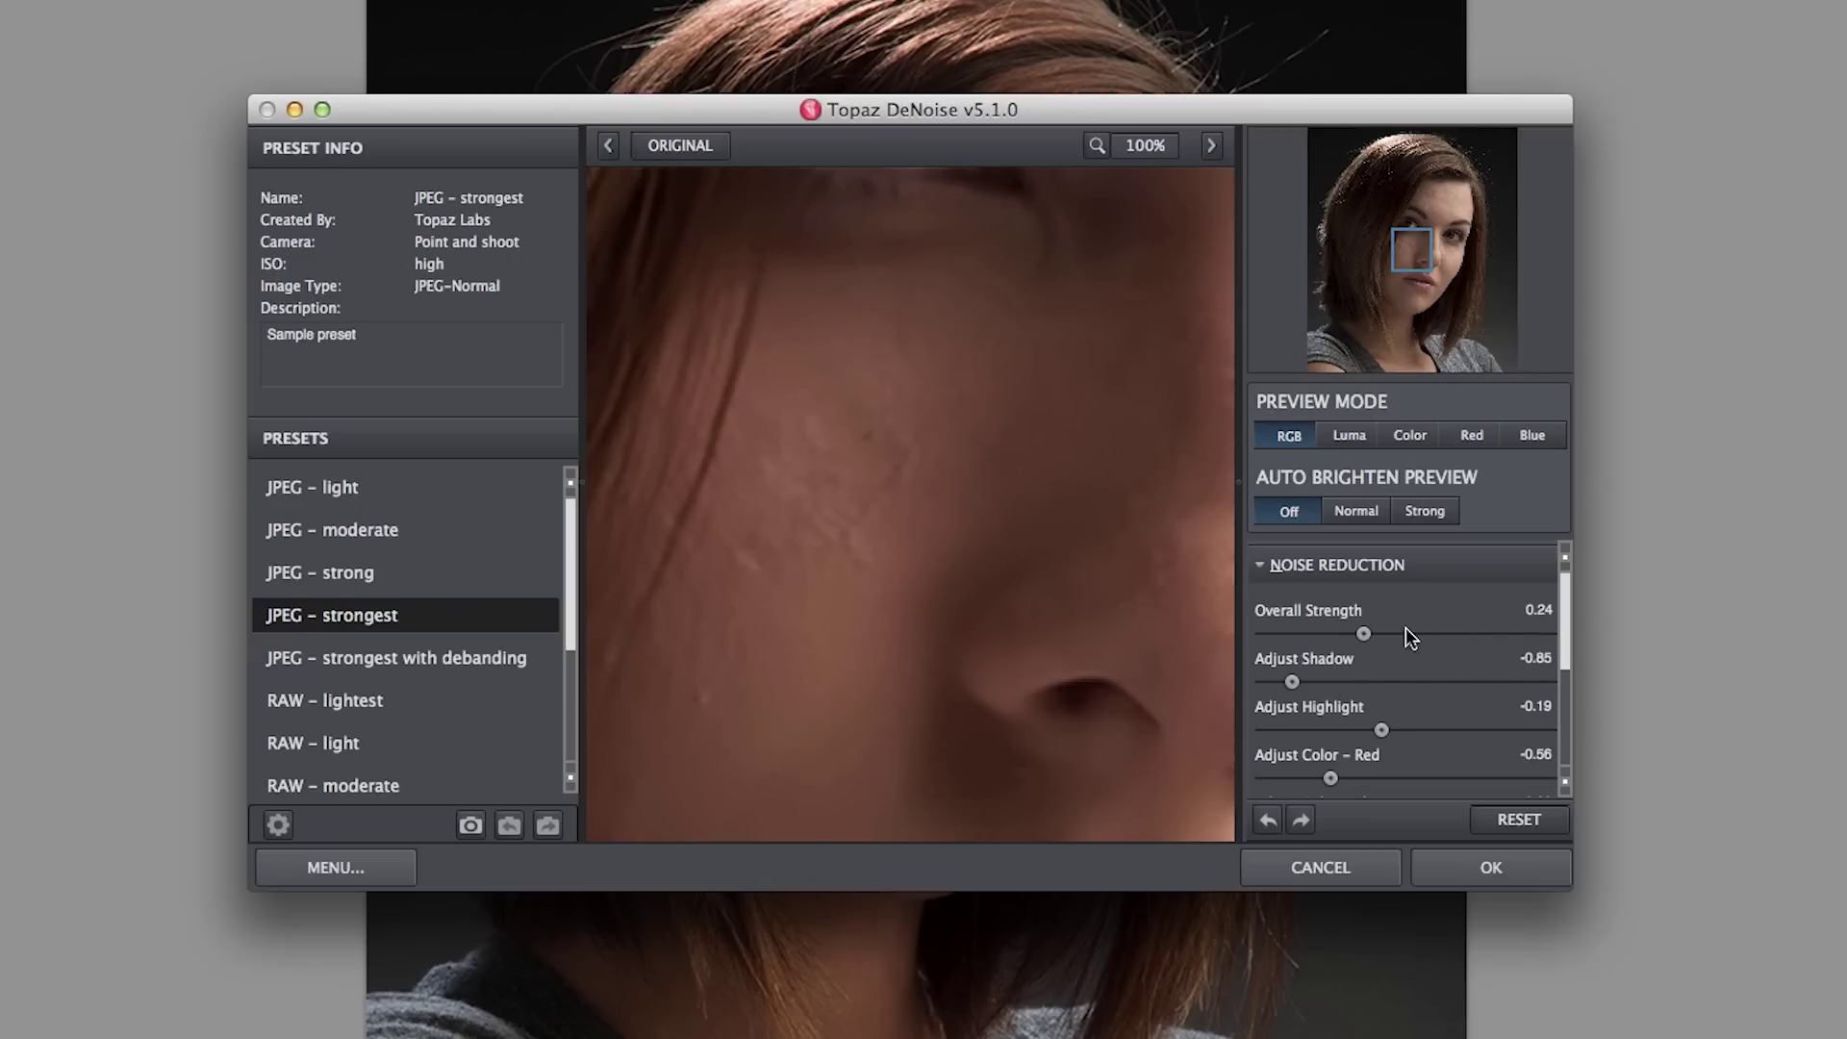
left_click(1407, 635)
left_click(1416, 637)
left_click_drag(1420, 636, 1430, 636)
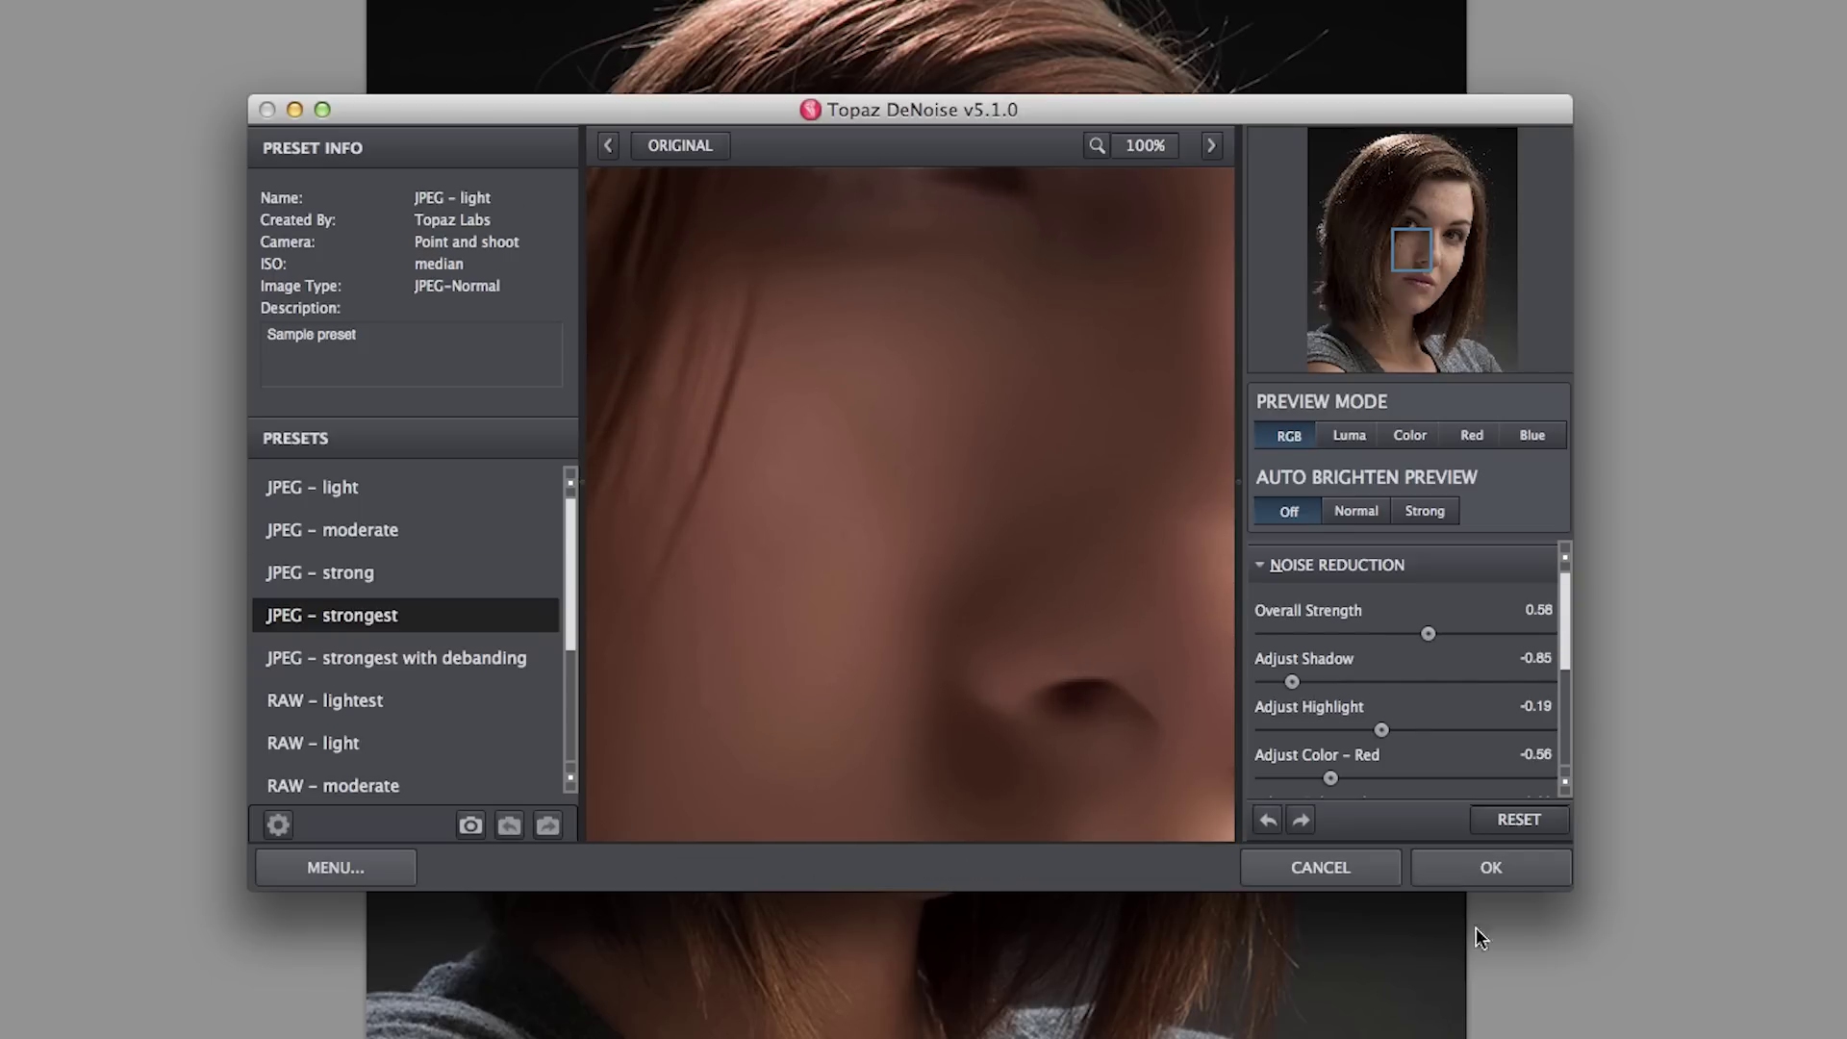
left_click(1496, 869)
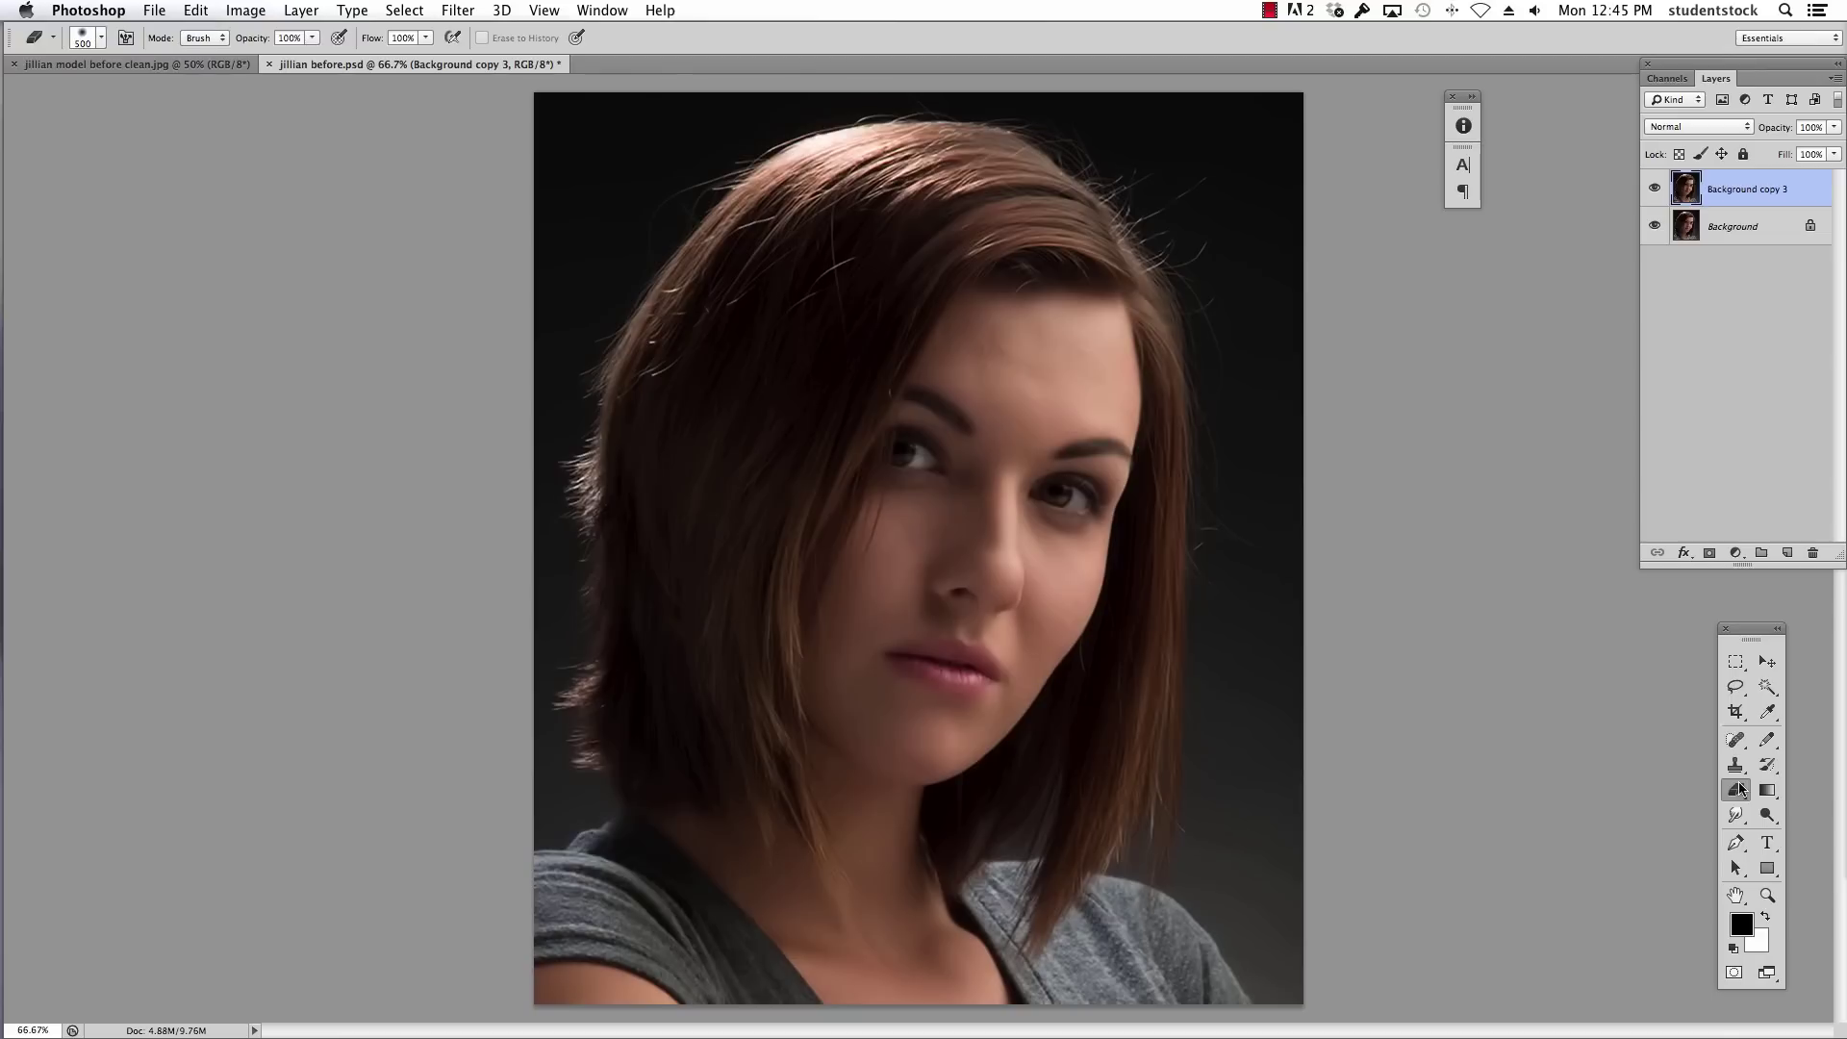
- Switch to the Eraser tool once DeNoise processing finishes
key("e")
- Shrink the eraser brush and zoom to 100% around the lips and nose
key("bracketleft")
key("bracketleft")
key("bracketleft")
key("bracketleft")
key("bracketleft")
key("bracketleft")
key("bracketleft")
key("super+space")
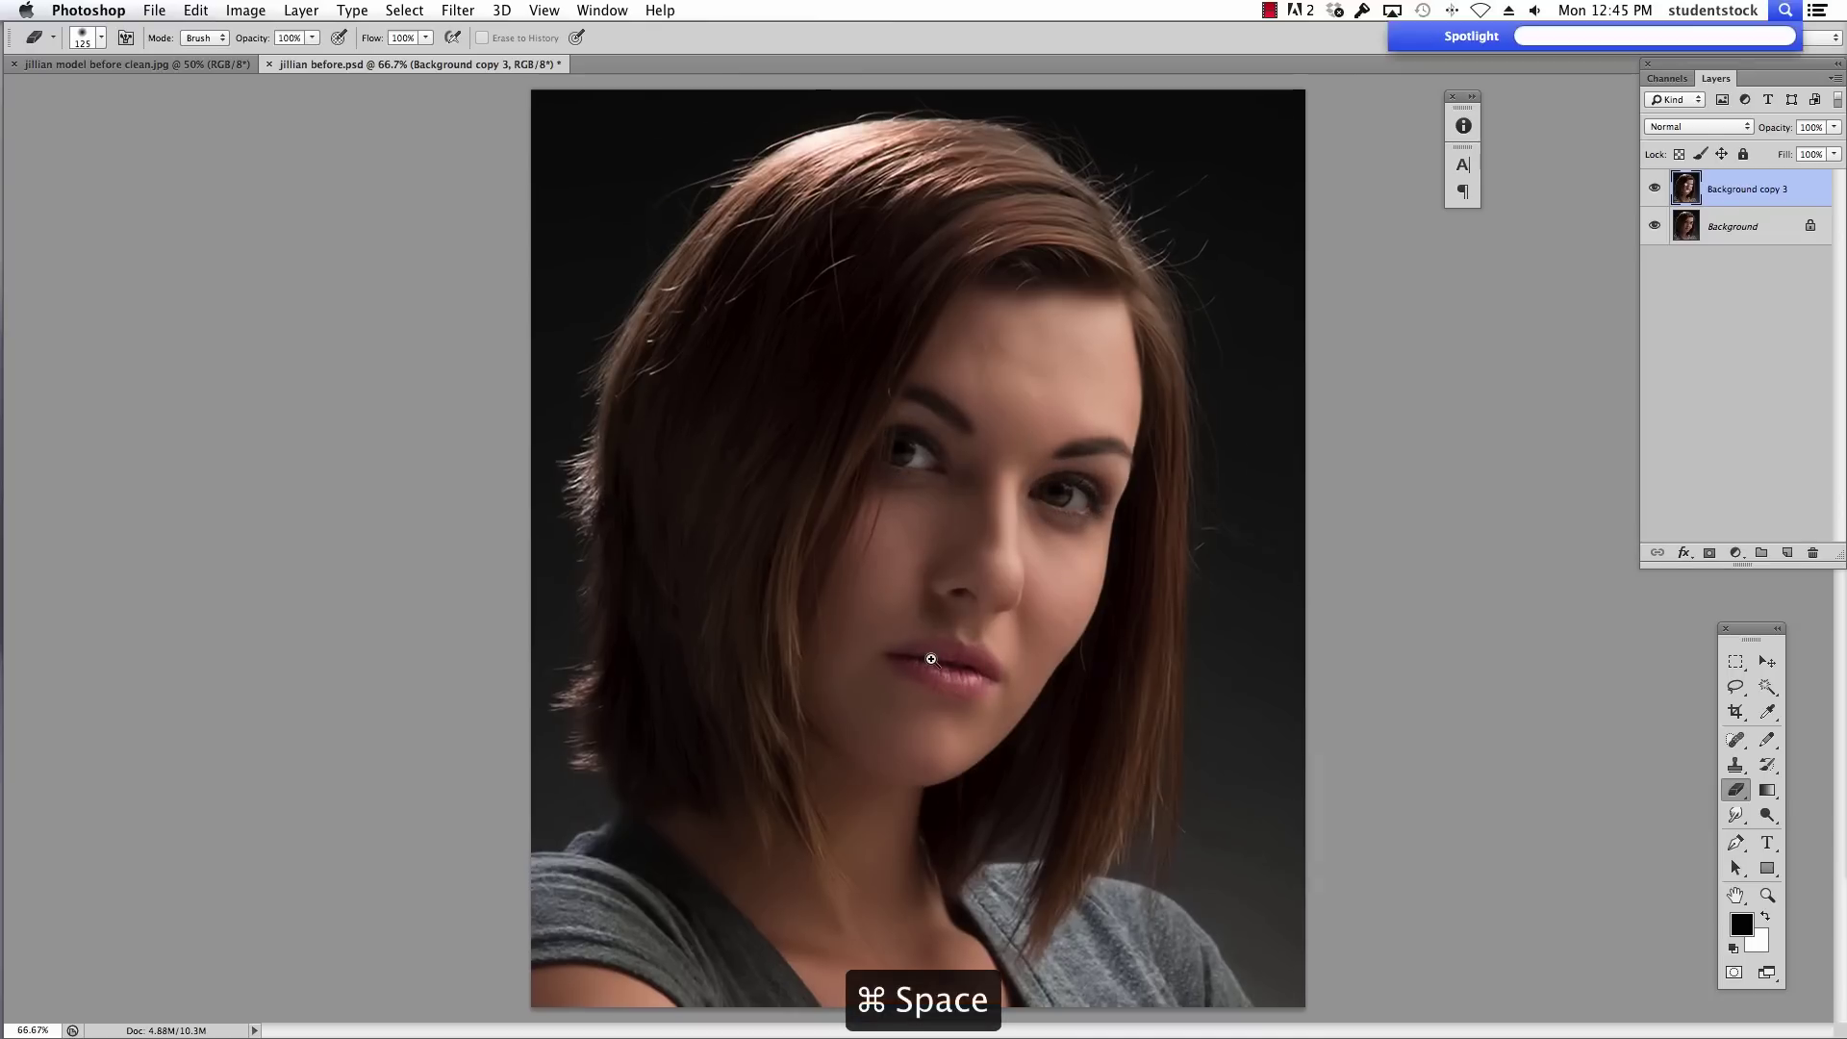
left_click(937, 664, "super")
left_click(936, 661, "super")
left_click(1111, 372, "alt+super")
left_click_drag(1143, 290, 1100, 390)
- Erase the smoothed layer over the left-side hair with a 400 eraser, then zoom out to the full portrait
key("bracketleft")
key("bracketleft")
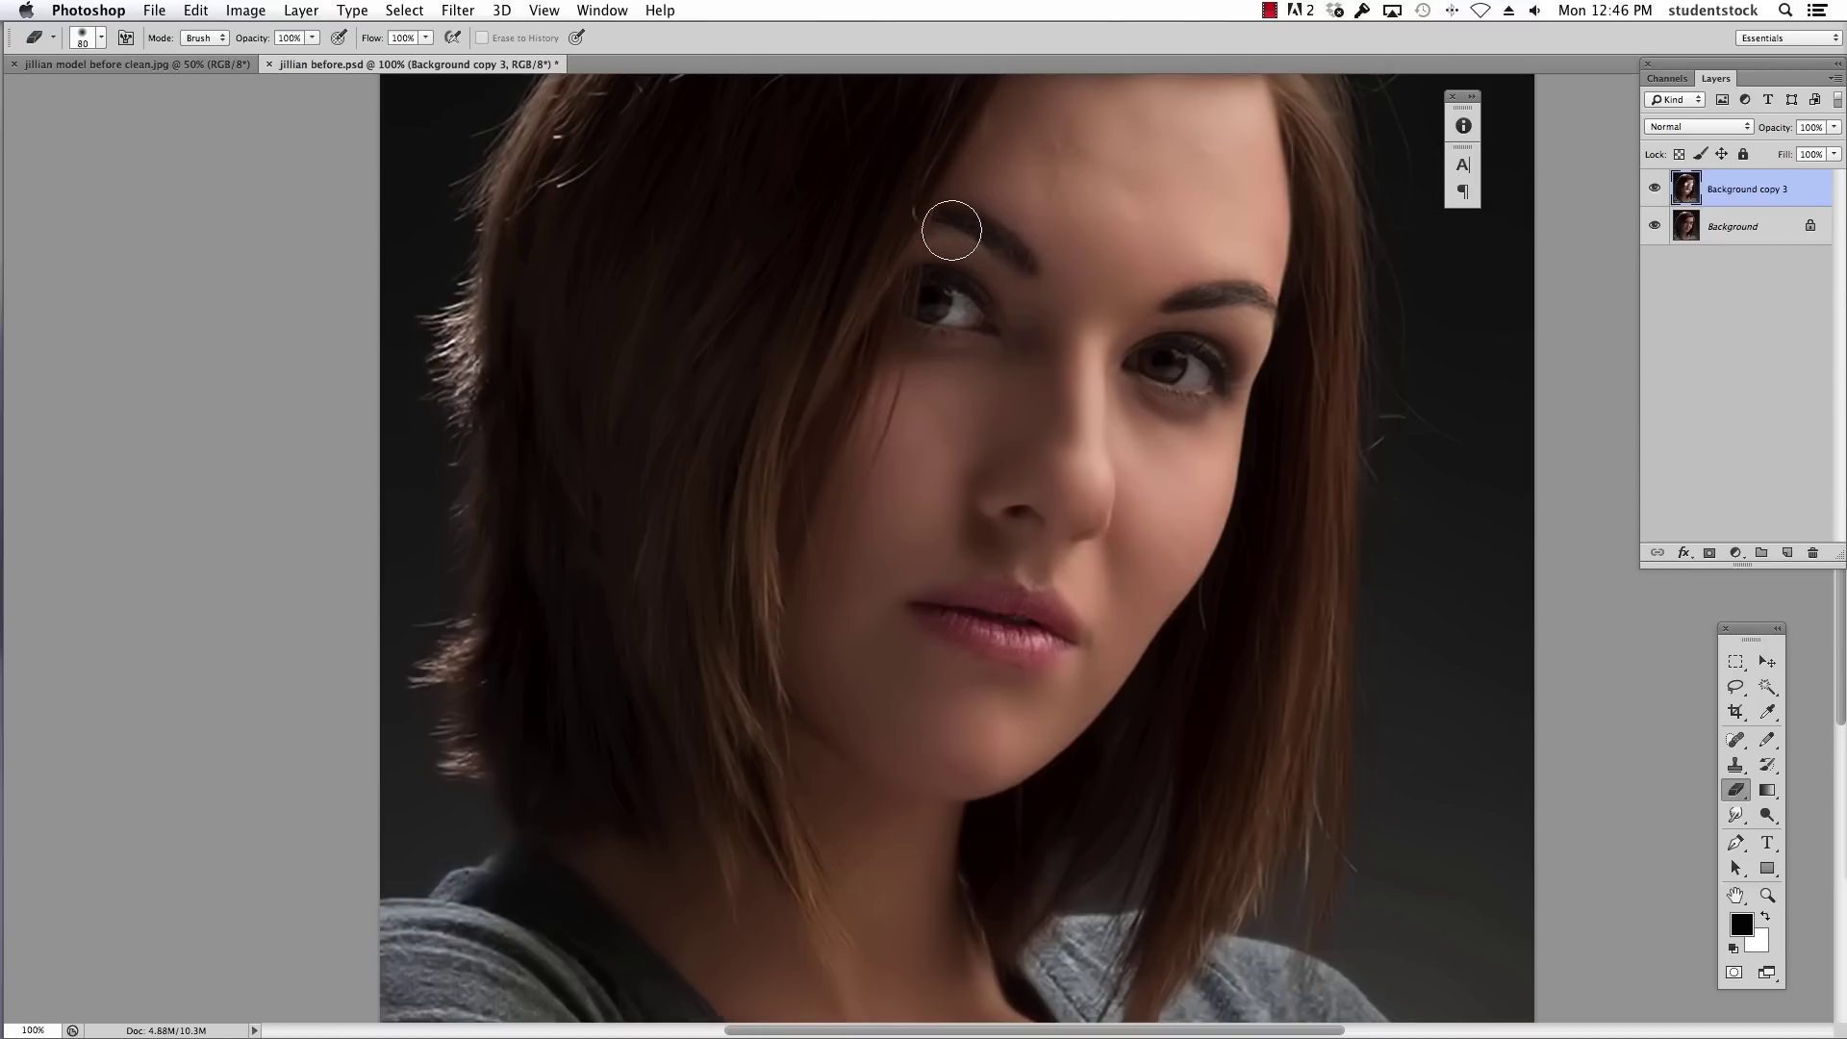
key("bracketright")
key("bracketright")
key("bracketright")
key("bracketright")
key("bracketright")
key("bracketright")
key("bracketright")
key("bracketright")
key("bracketright")
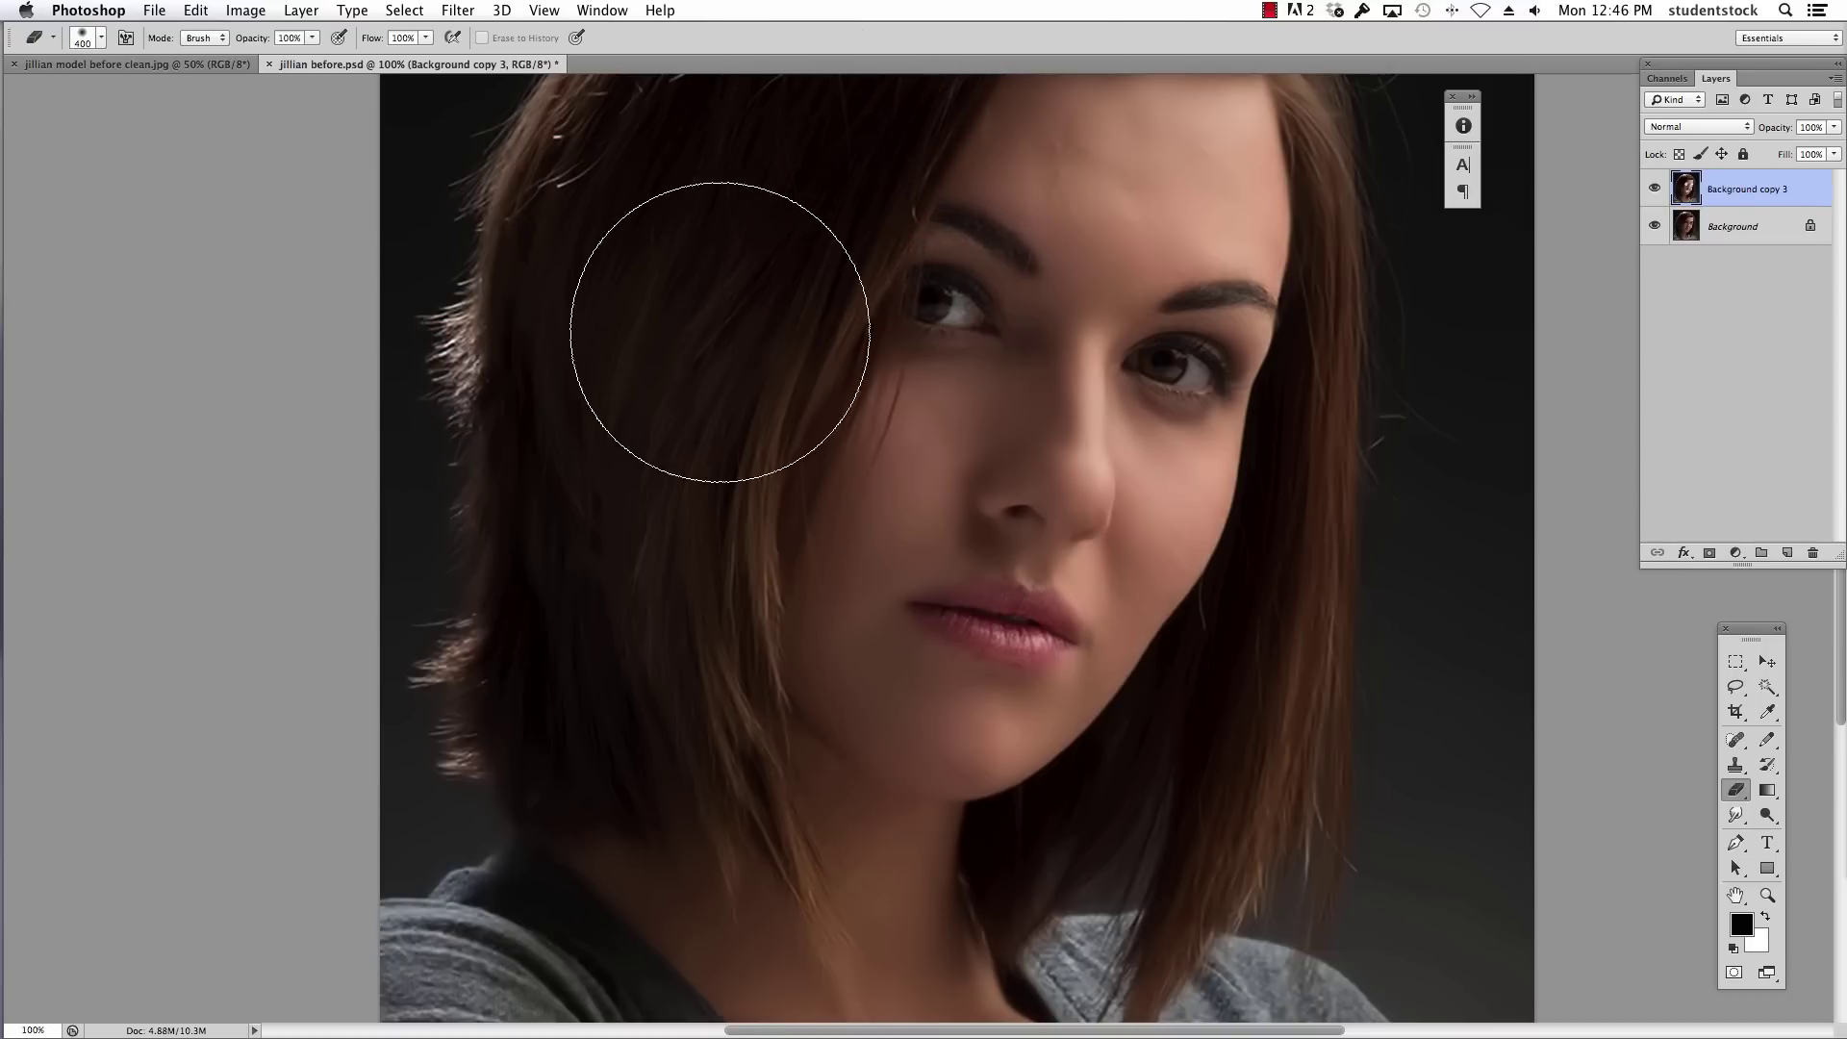
mouse_move(720, 331)
left_mouse_down()
mouse_move(713, 783)
mouse_move(638, 103)
mouse_move(548, 722)
mouse_move(658, 476)
left_mouse_up()
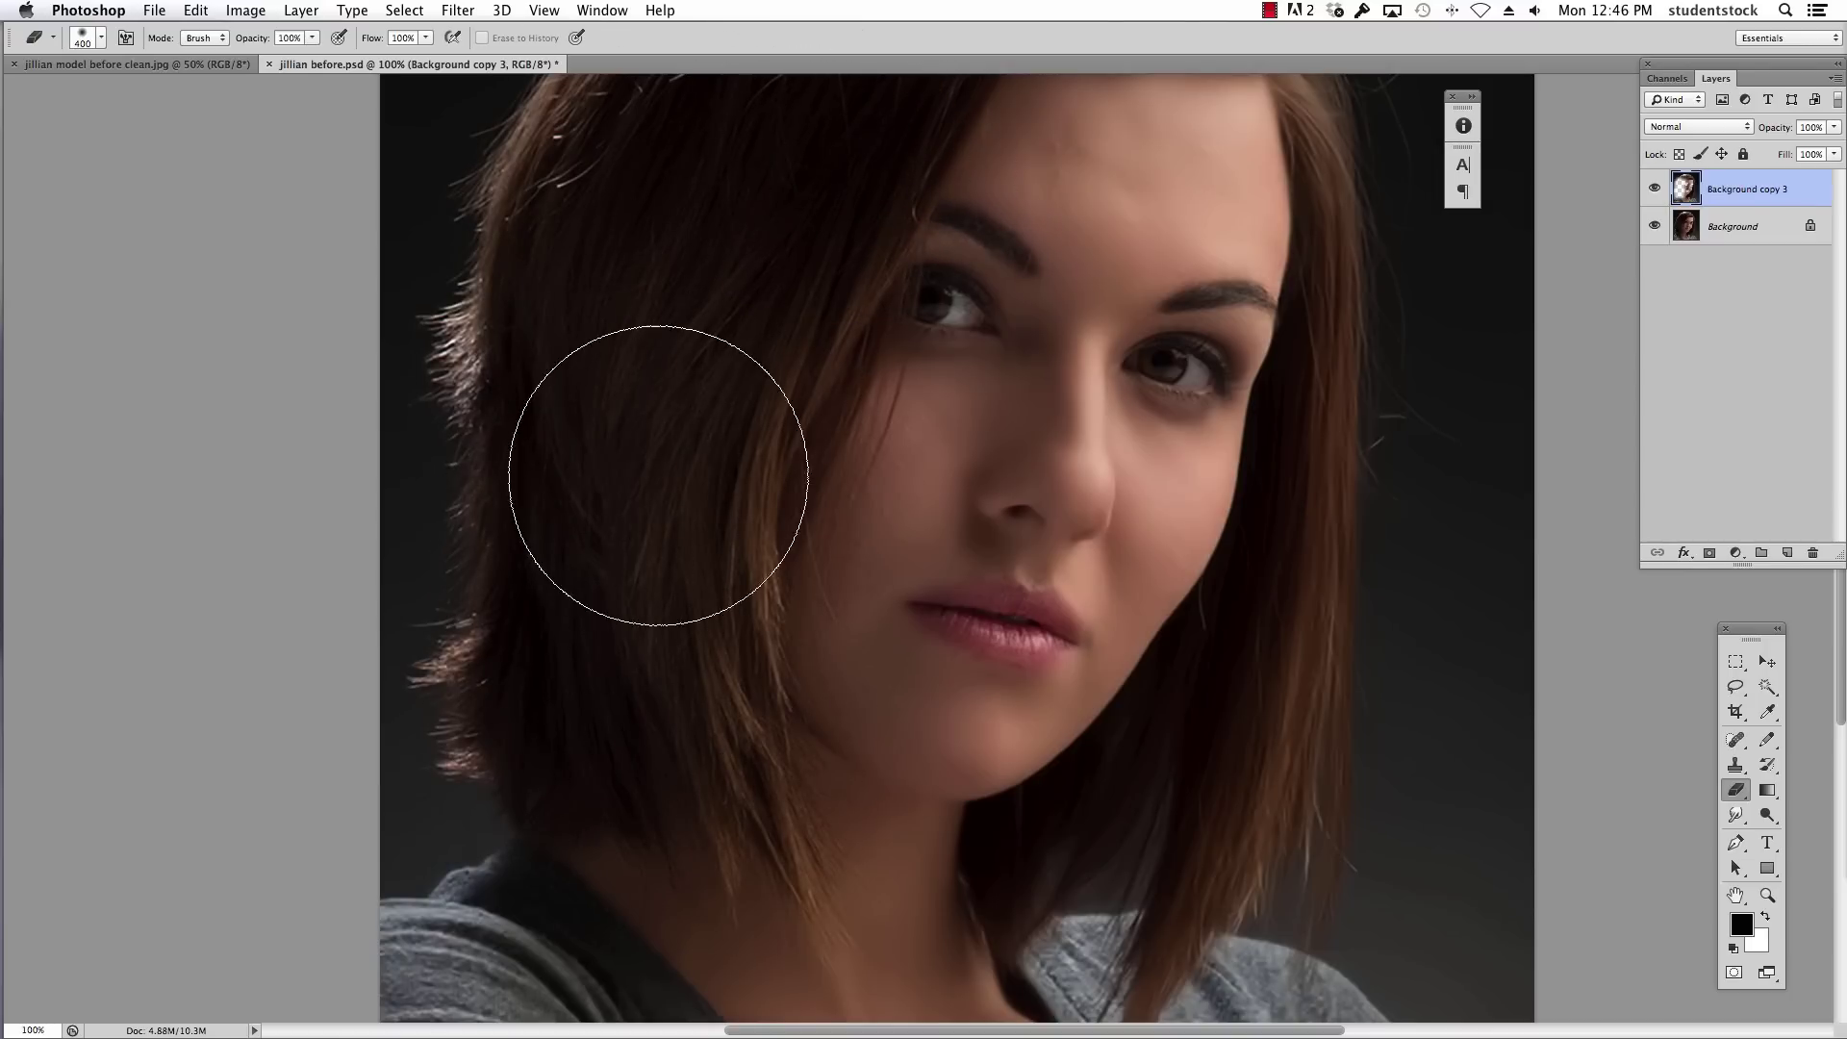
scroll(816, 318, "up", 5)
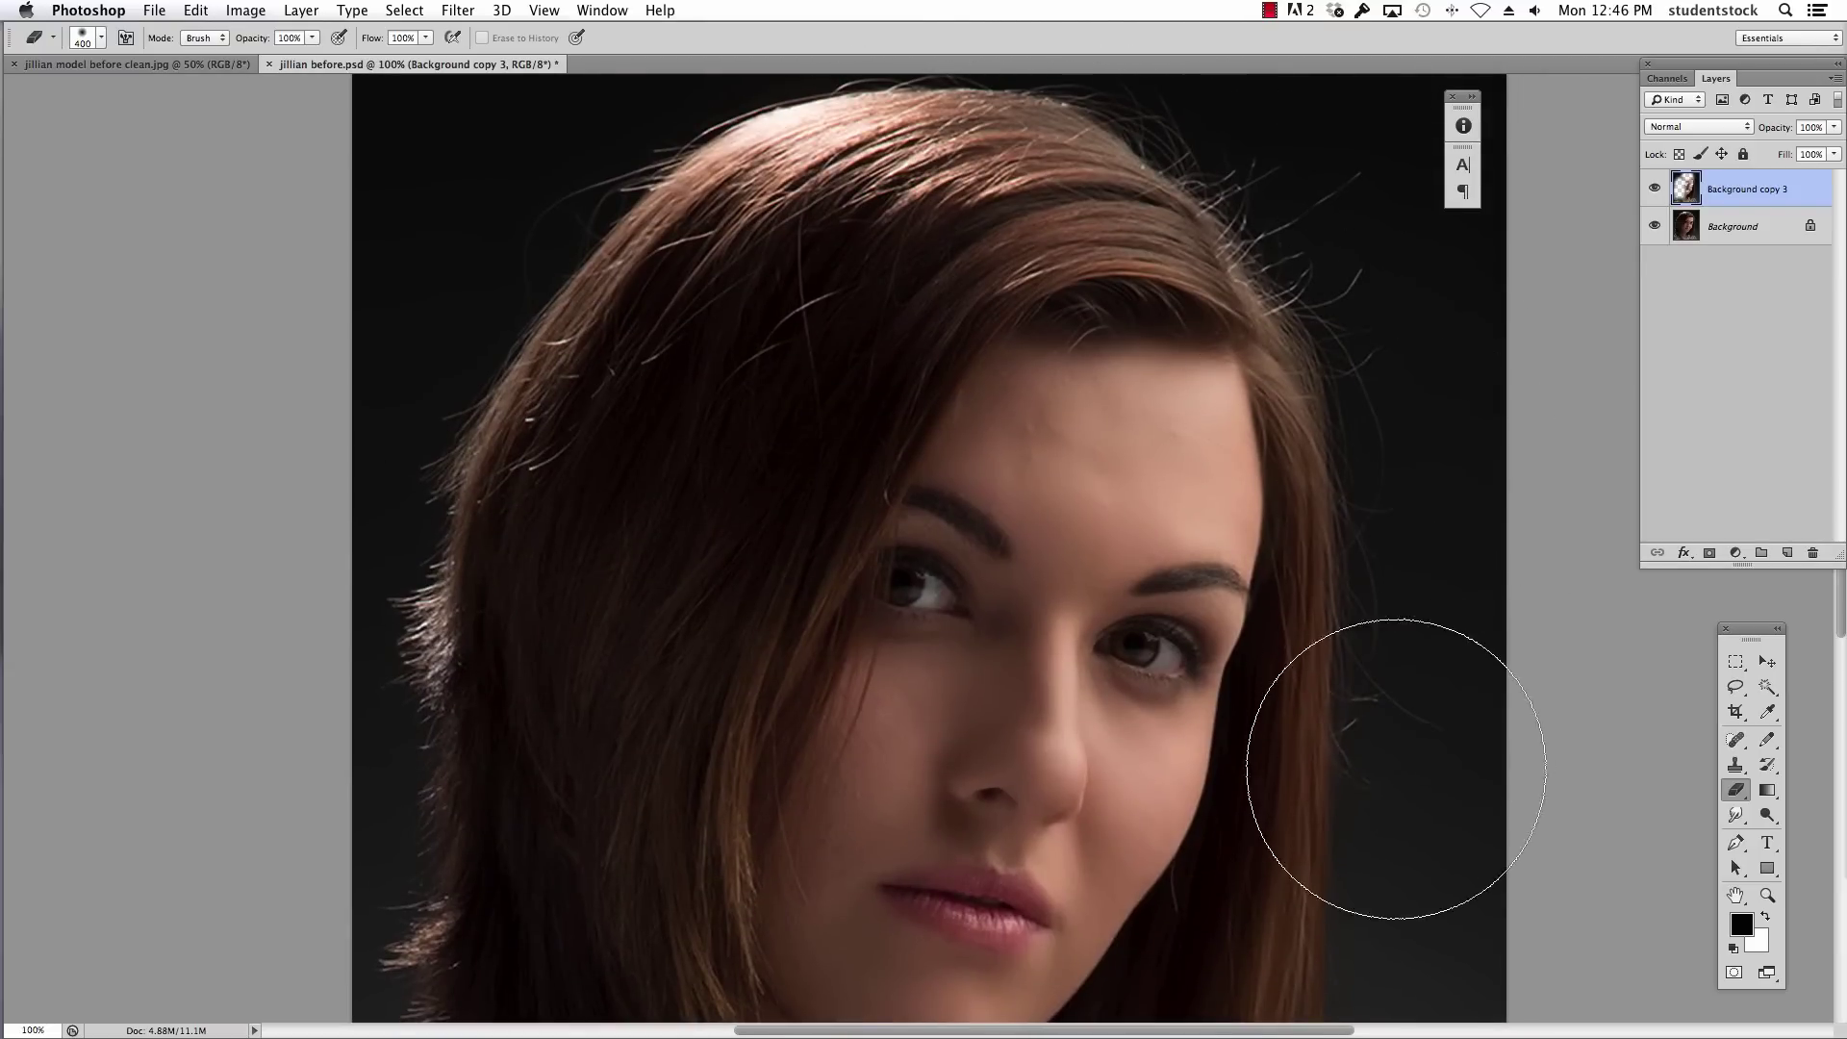
key("space")
left_click_drag(1328, 590, 1340, 256)
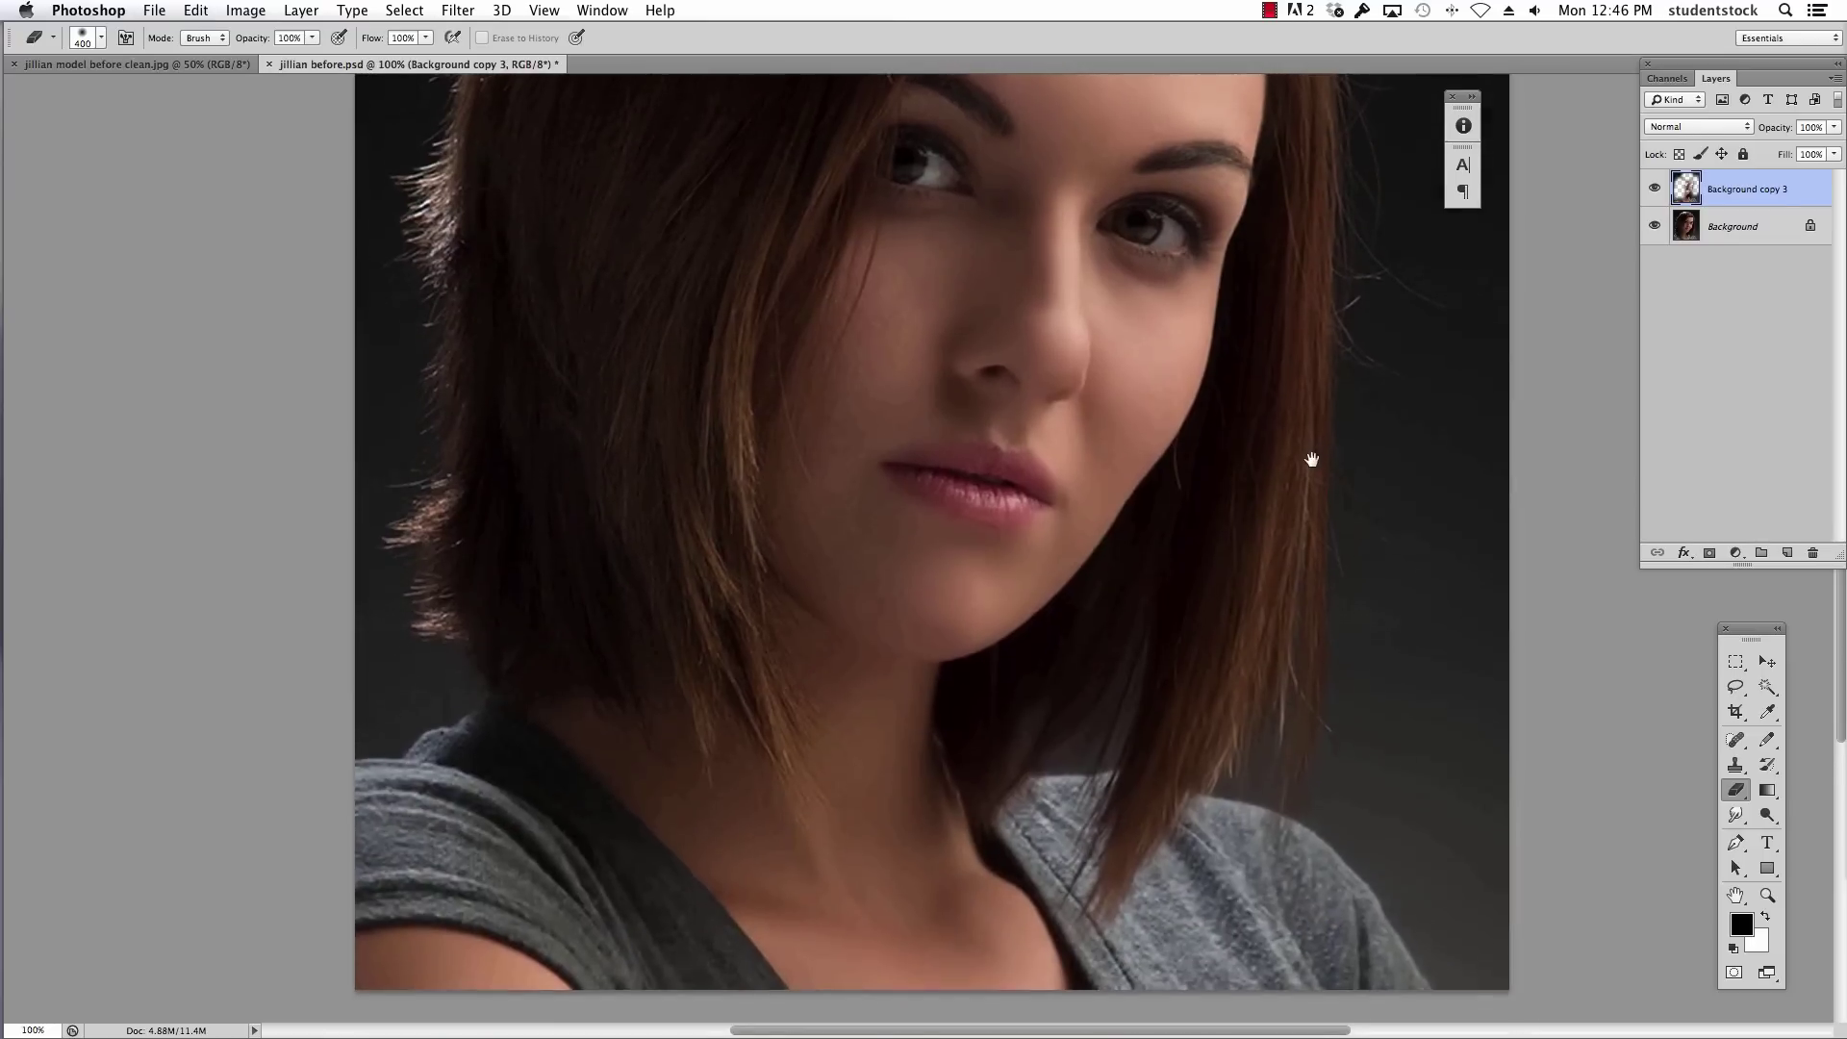
left_click_drag(1312, 459, 1314, 440)
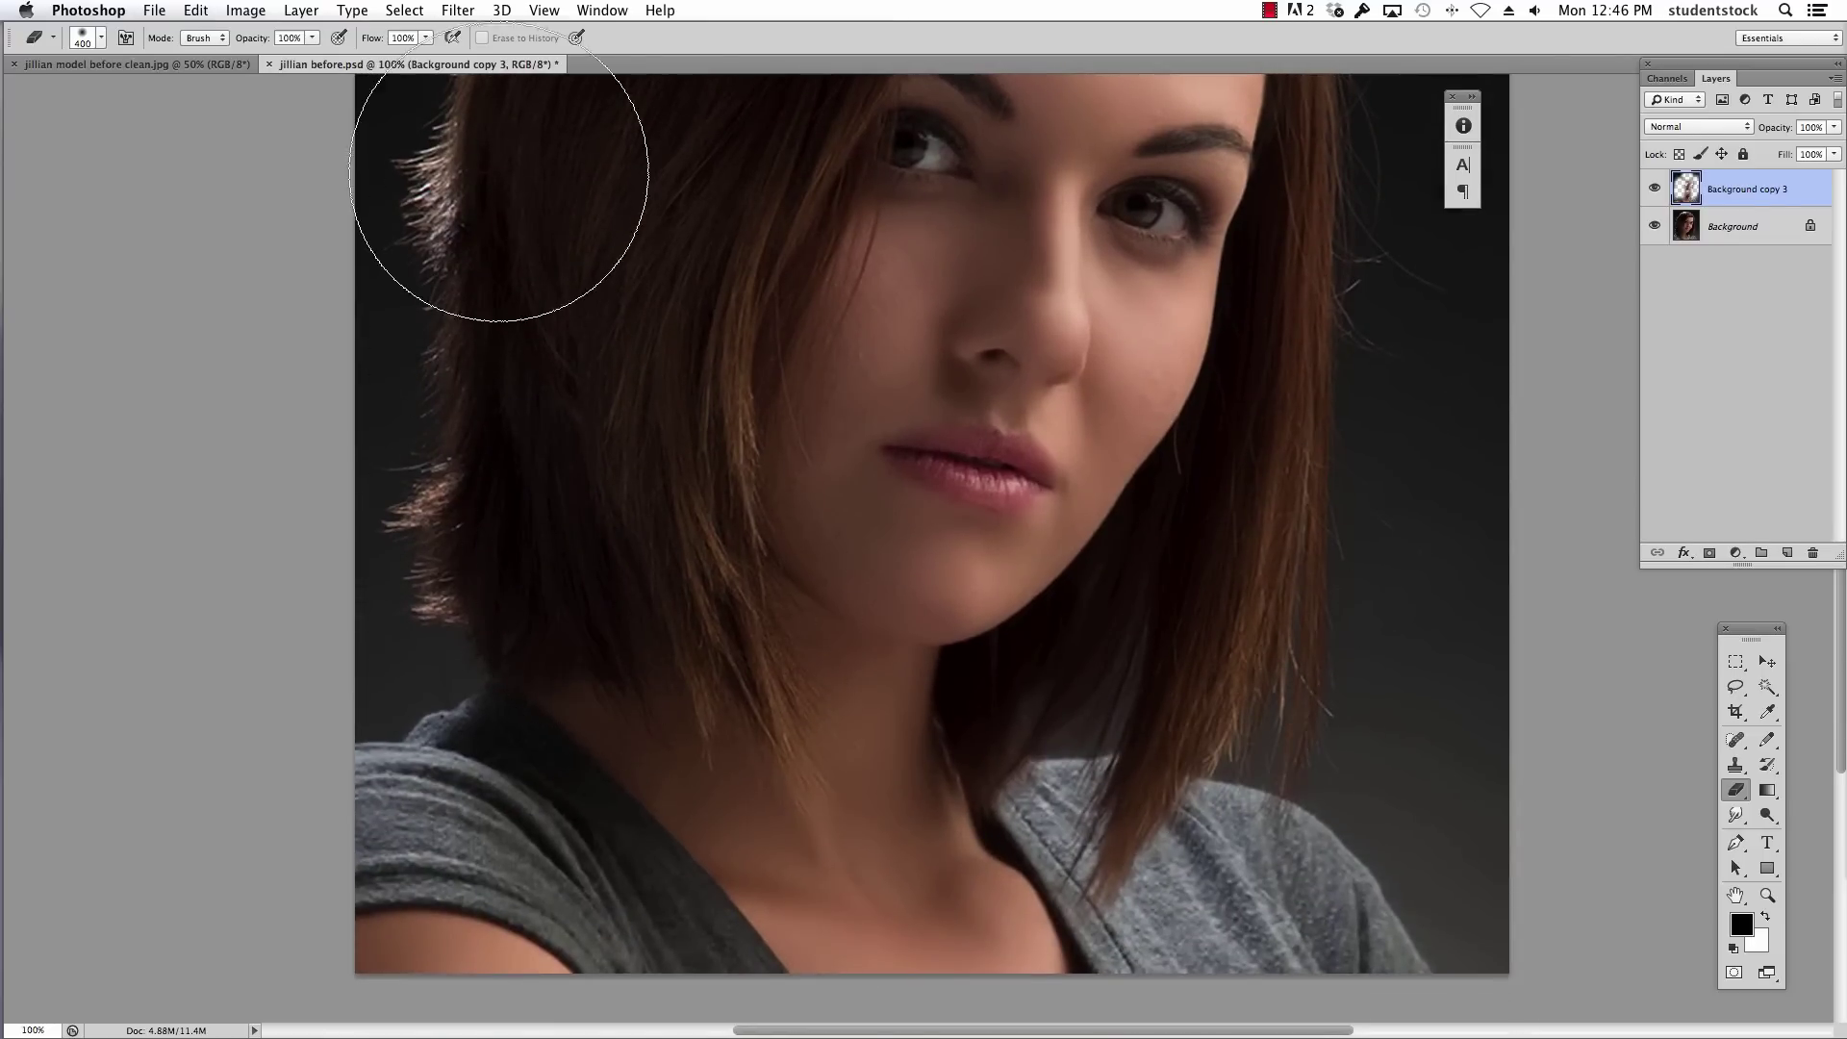
key("super+minus")
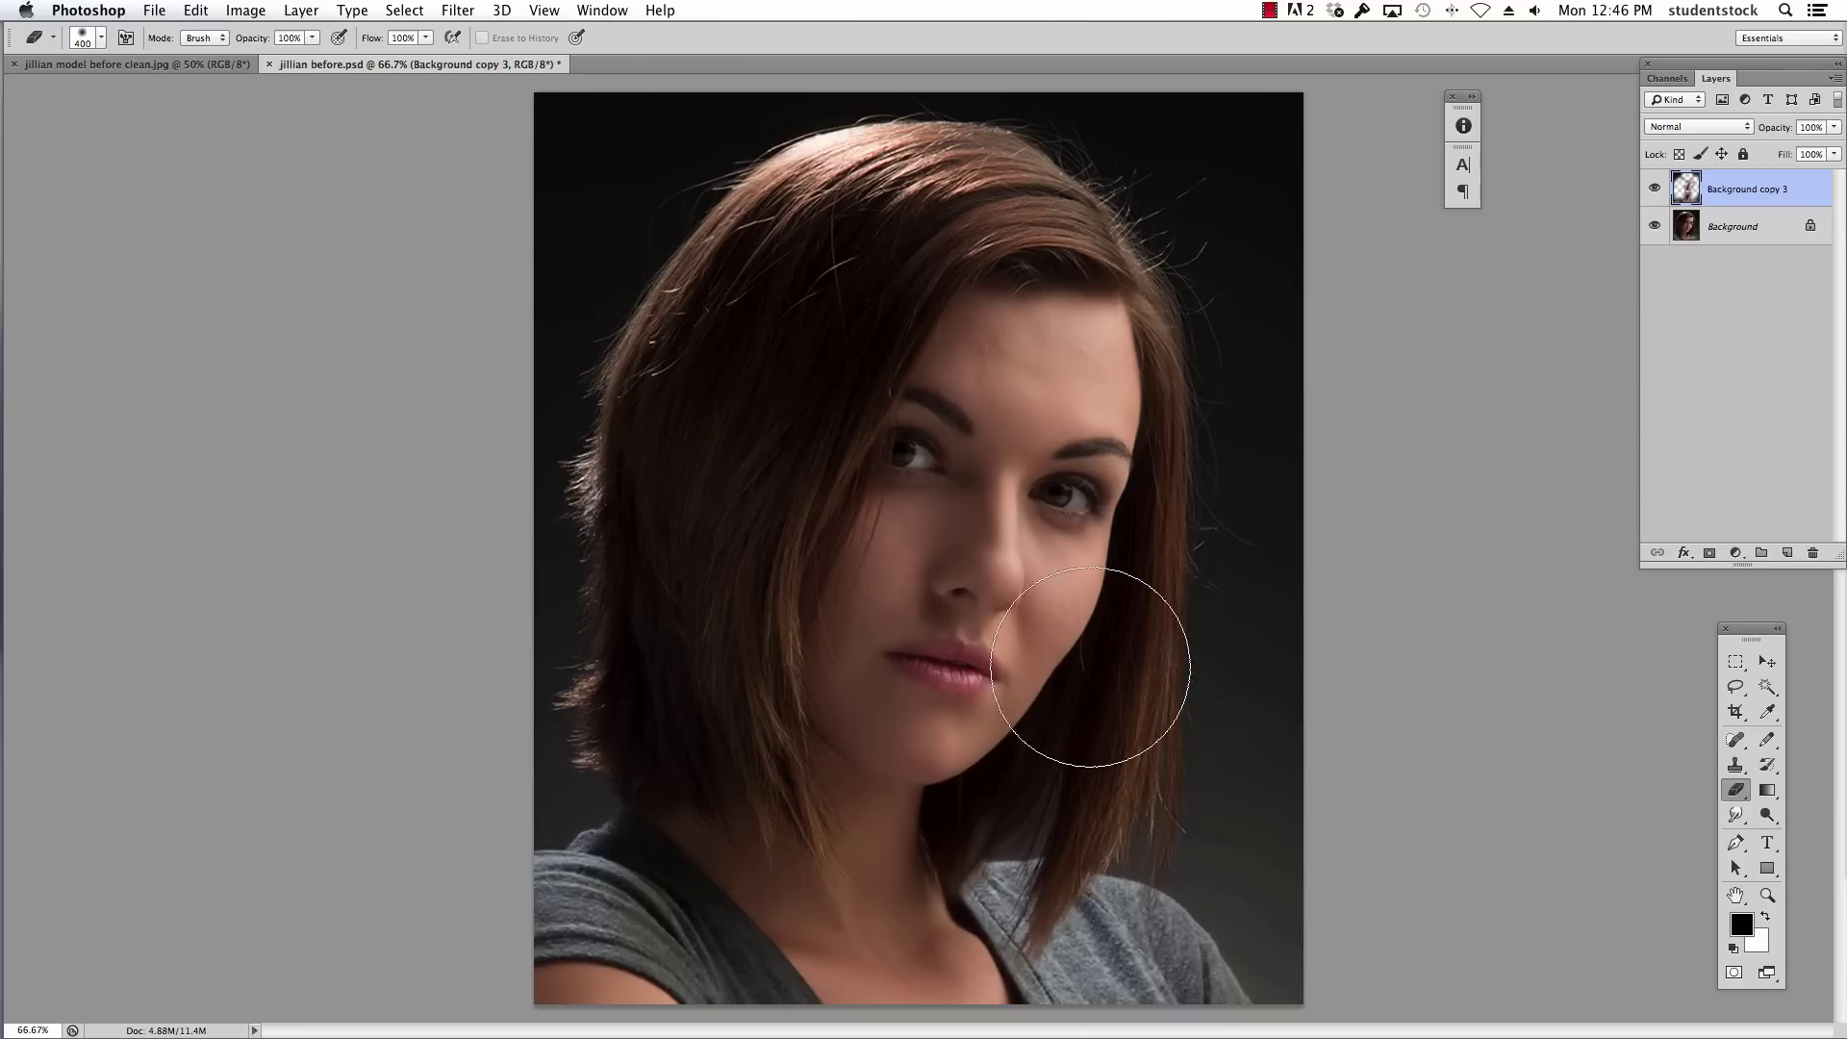
left_click(1655, 190)
left_click(847, 466)
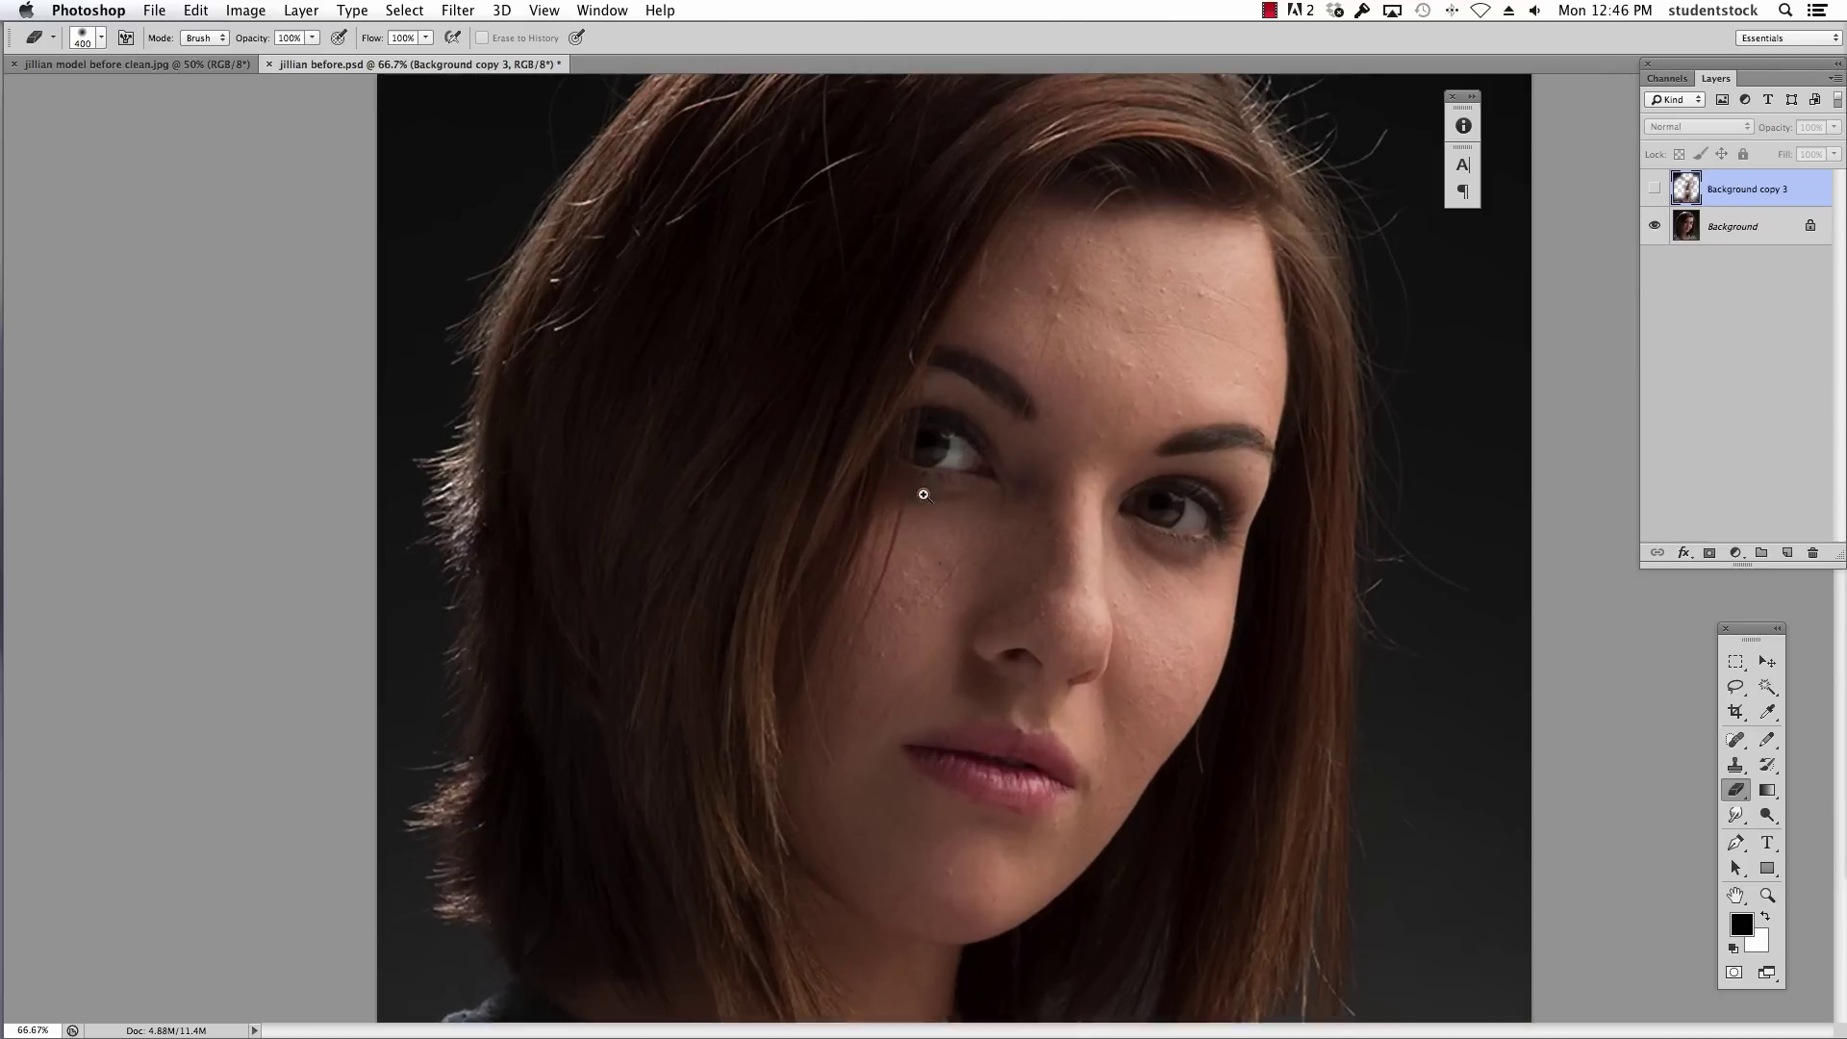
left_click(1033, 485)
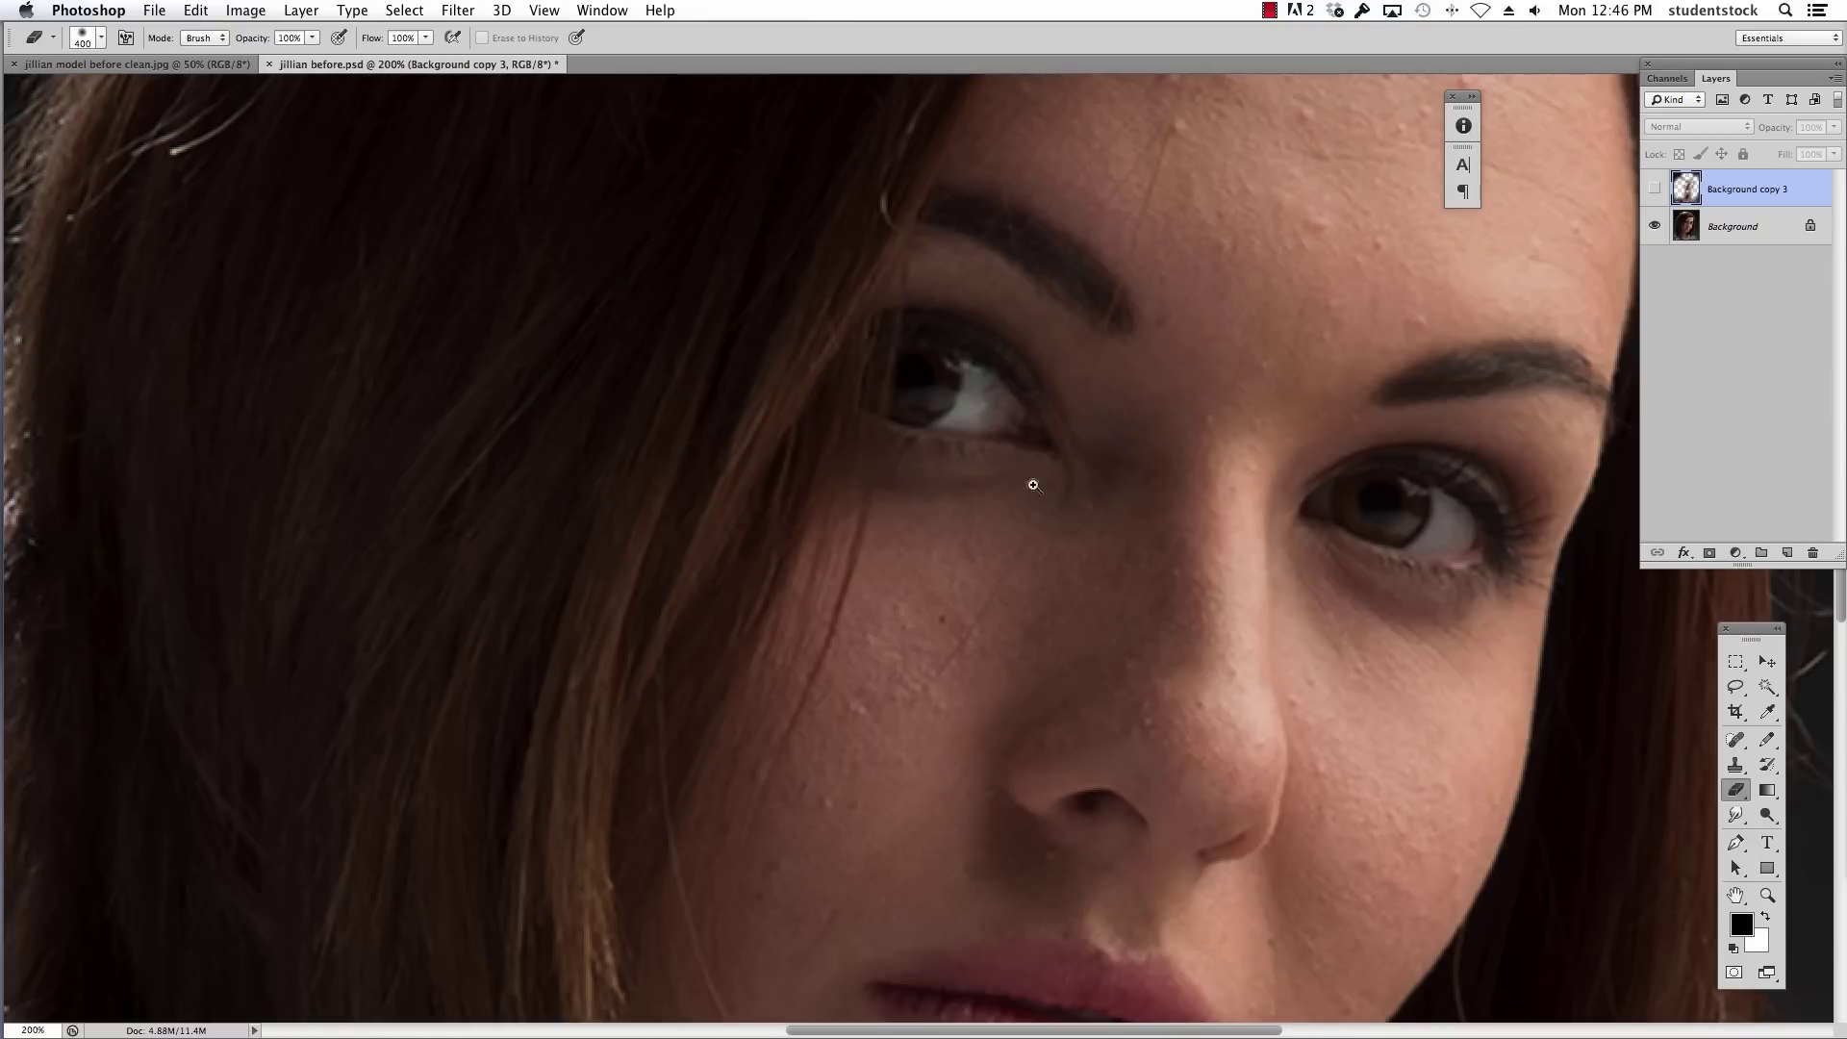
left_click(1655, 188)
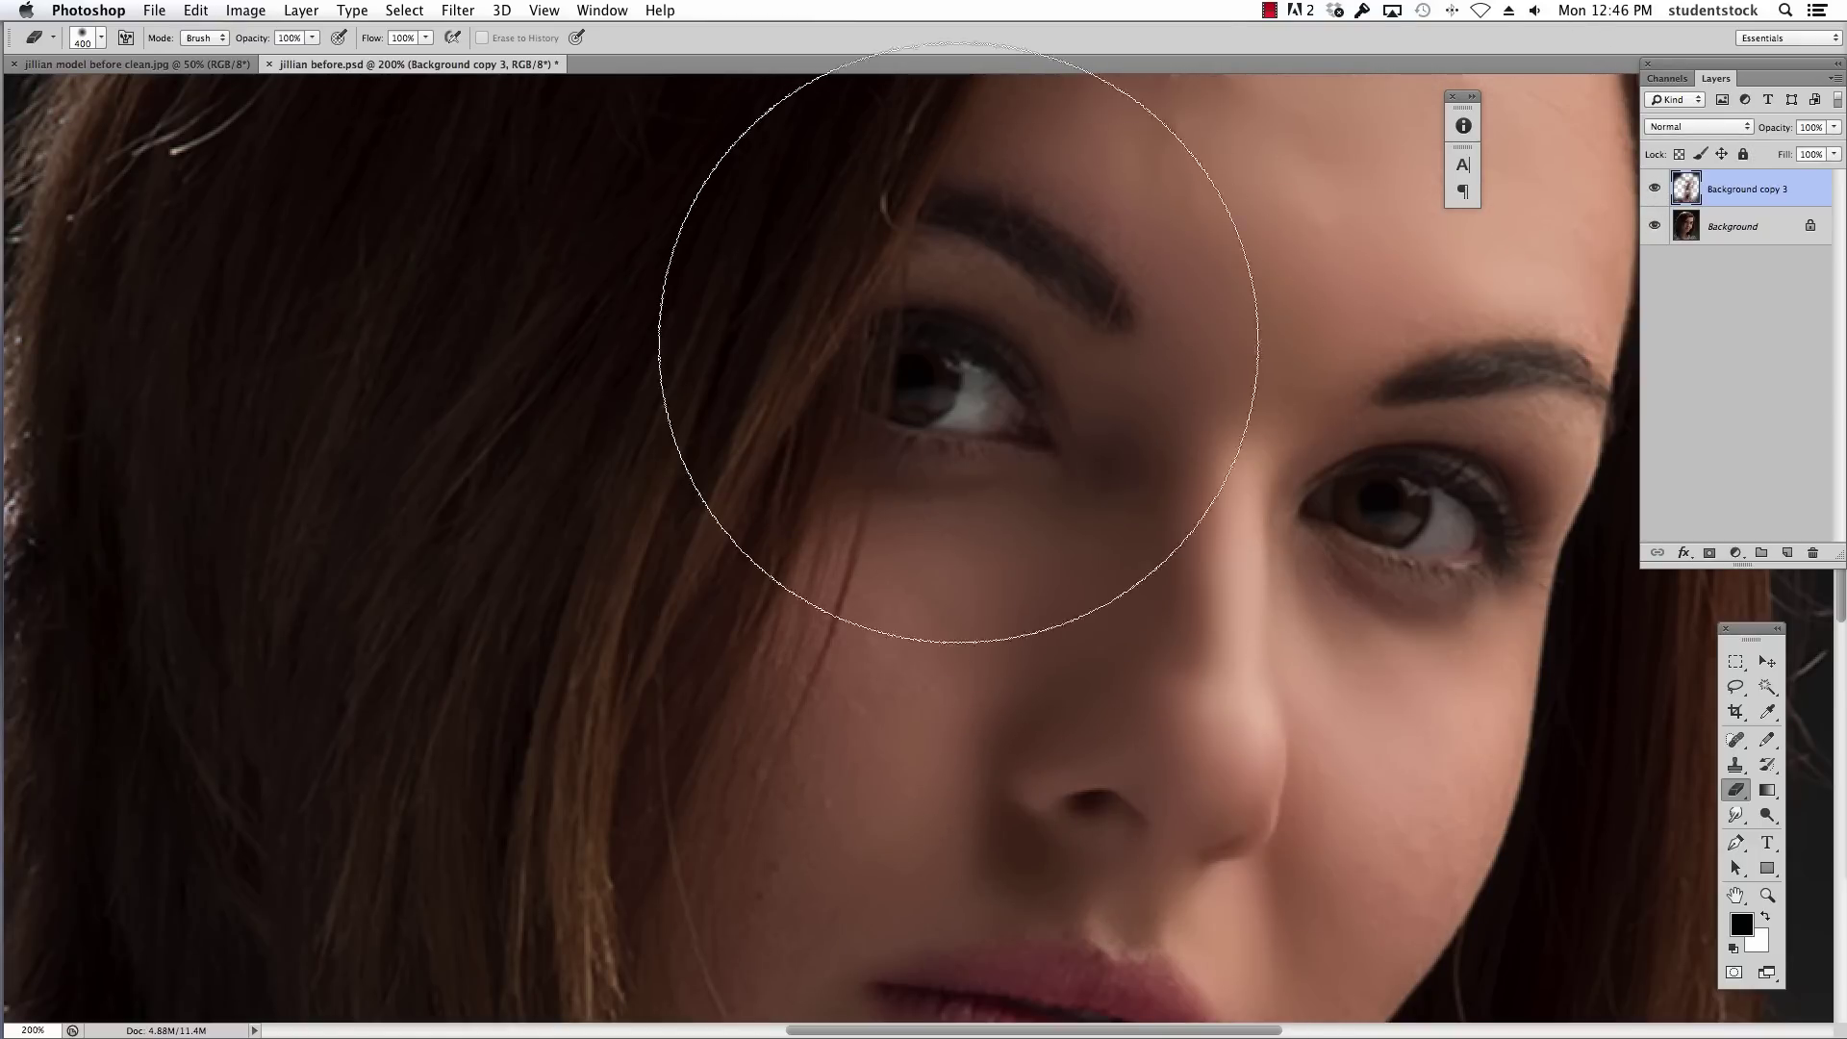